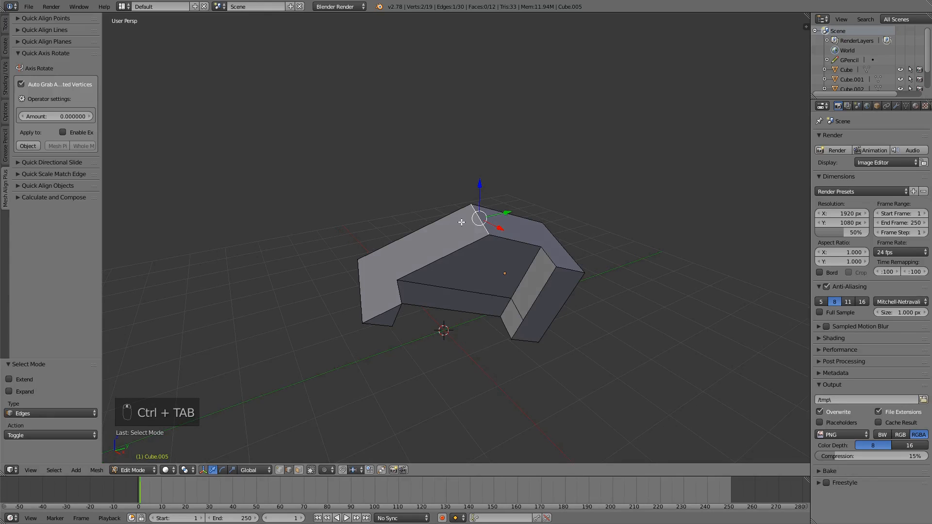
Set the Axis Rotate amount to 45 and apply it to the object eight times about the selected short top edge.
click(71, 116)
text(45)
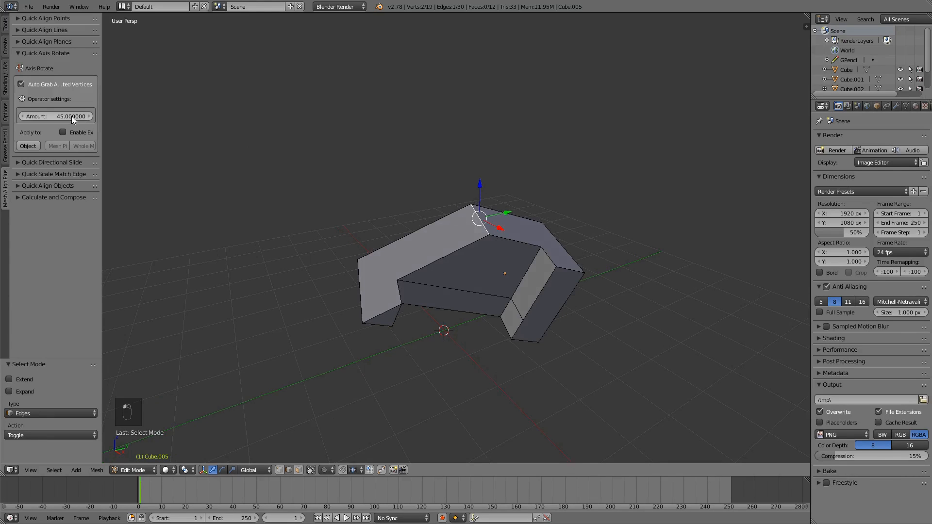
key(Return)
click(28, 146)
click(29, 146)
click(29, 146)
click(29, 146)
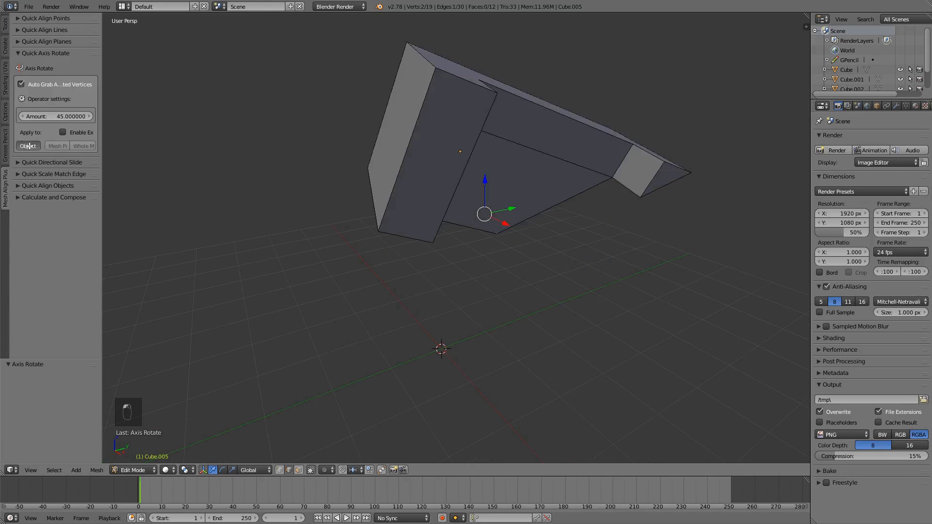
click(29, 146)
click(29, 146)
click(30, 146)
click(29, 146)
Select the long upper-left edge and axis-rotate the whole object about it through eight 45-degree increments.
middle_drag(457, 257, 469, 241)
right_click(437, 223)
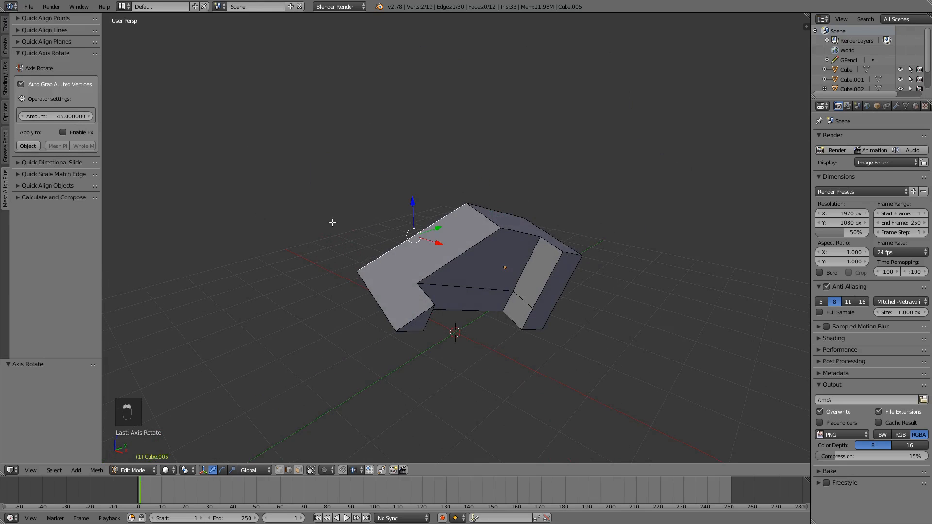
click(29, 146)
click(29, 146)
click(29, 146)
click(29, 146)
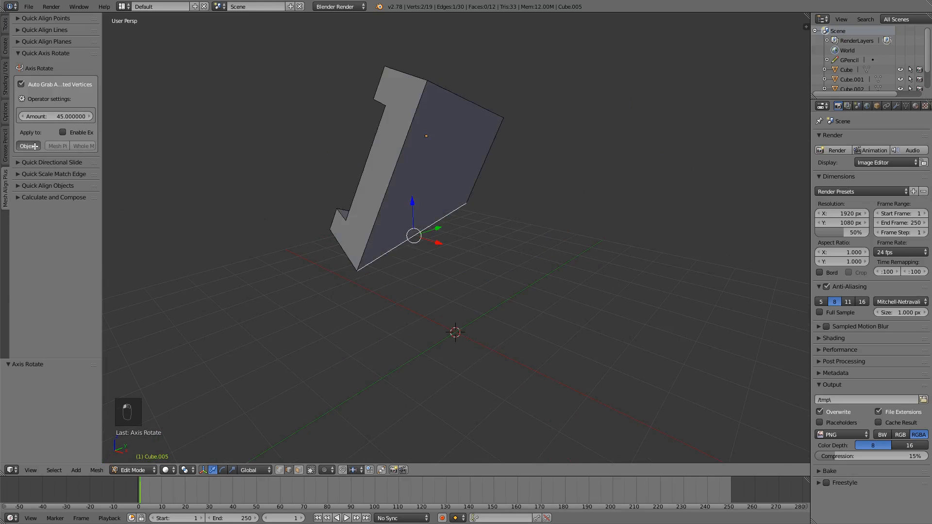
click(29, 146)
click(29, 146)
click(29, 146)
click(30, 146)
Select the long edge on the right leg's light face and axis-rotate the object about it in eight 45-degree increments.
right_click(555, 275)
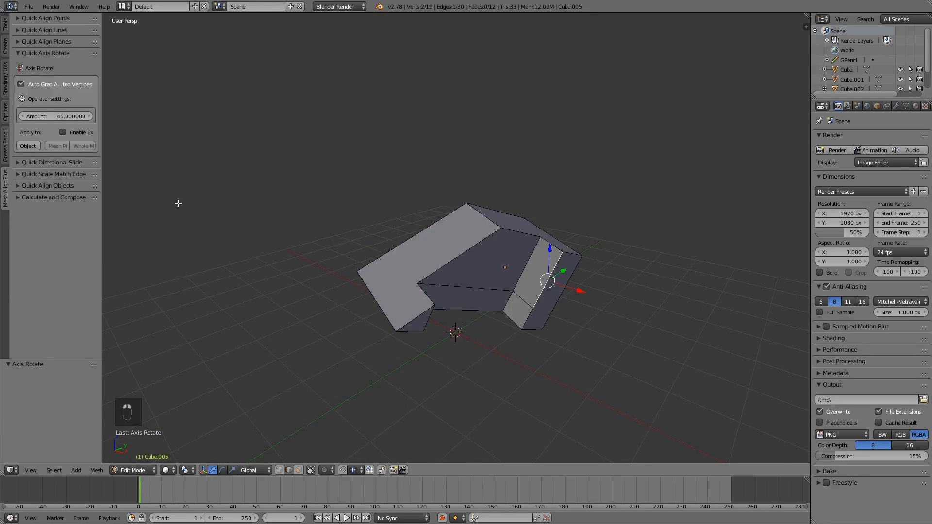
click(25, 145)
click(25, 145)
click(25, 145)
click(25, 145)
click(25, 145)
click(25, 145)
click(25, 145)
click(25, 145)
Select the short edge crossing the right leg's light face and axis-rotate the object about it in eight 45-degree increments.
right_click(517, 293)
click(21, 147)
click(21, 147)
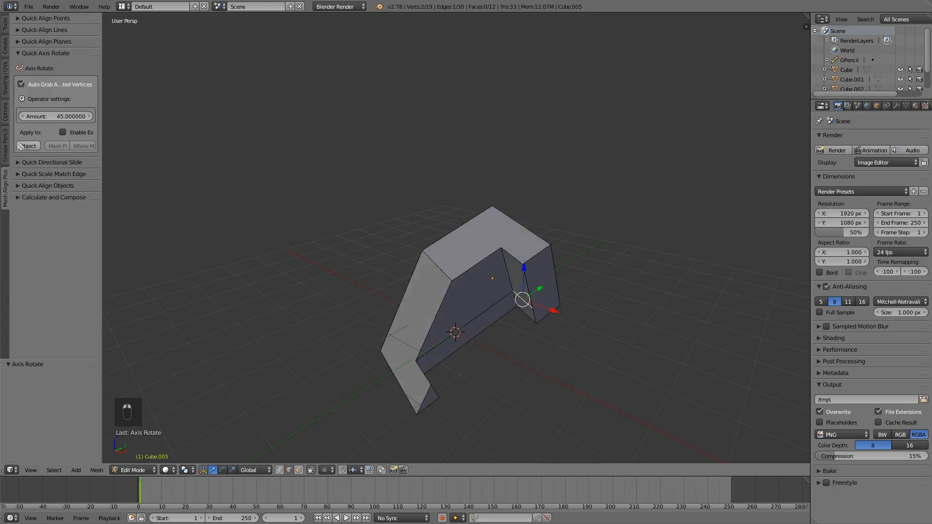
click(22, 146)
click(21, 147)
click(22, 147)
click(21, 146)
click(21, 147)
click(21, 147)
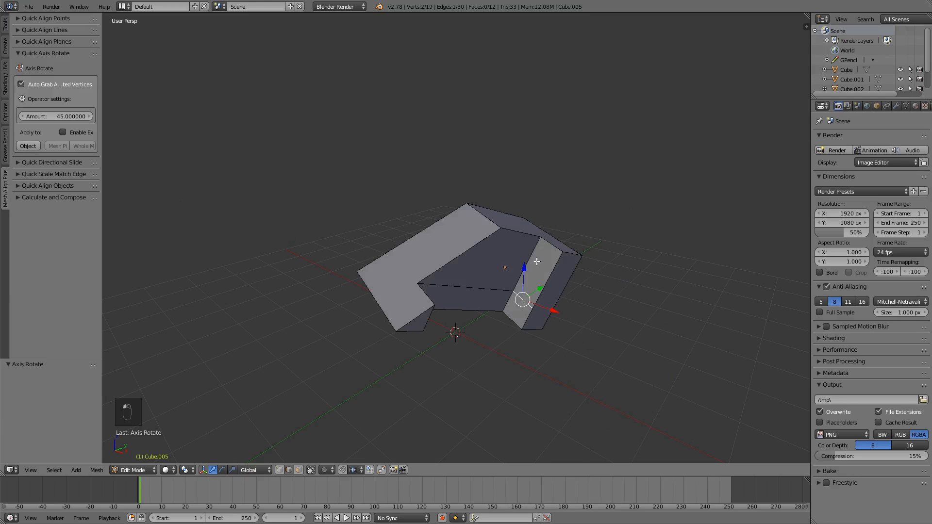
mouse_move(537, 262)
shift+middle_down()
mouse_move(553, 271)
mouse_move(529, 273)
mouse_move(549, 277)
shift+middle_up()
key(Tab)
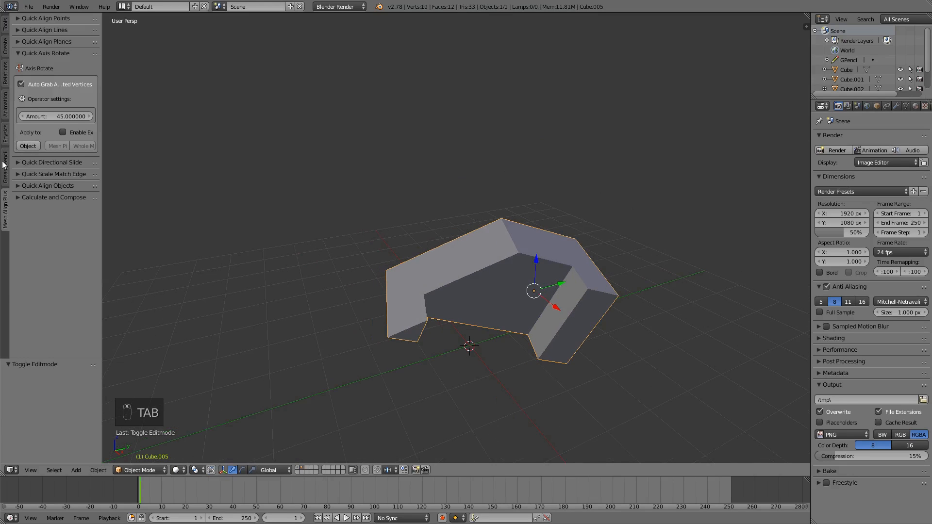
click(52, 54)
click(50, 31)
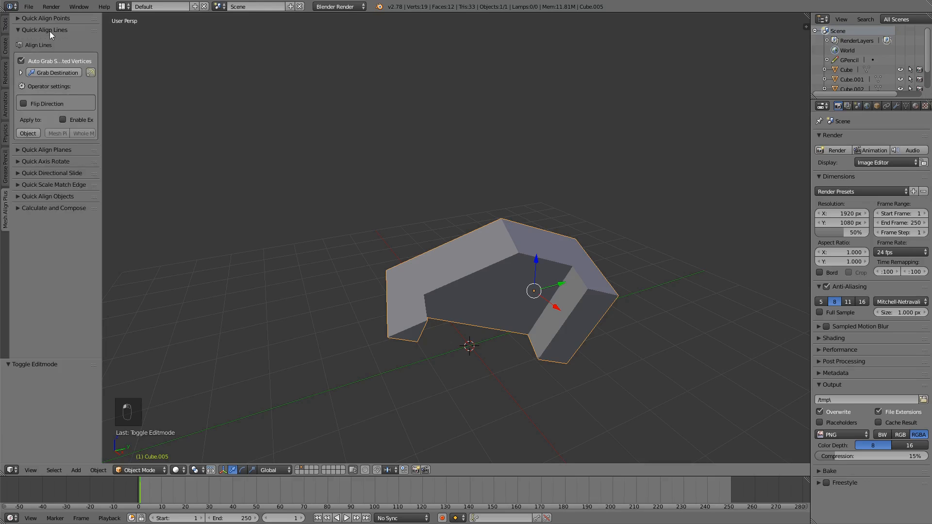
click(50, 31)
click(48, 54)
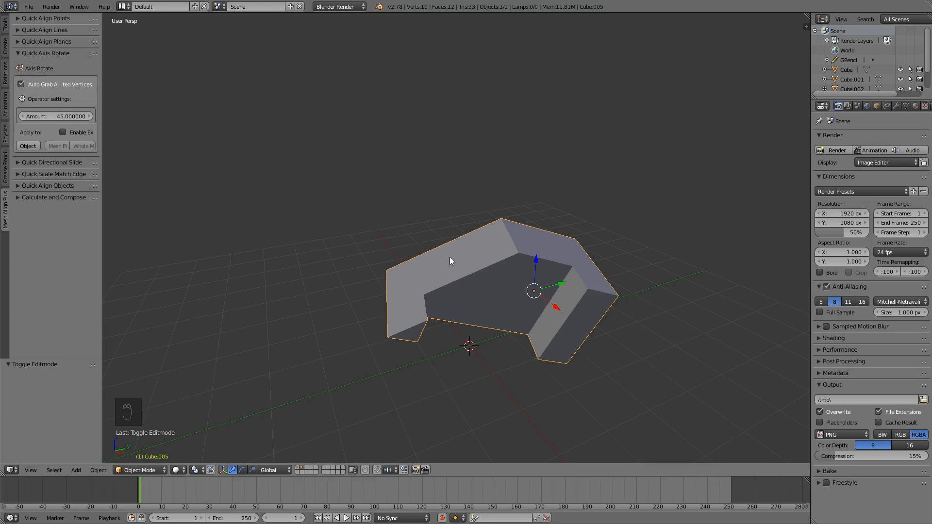
Return to editing the mesh and axis-rotate the object a full turn about its rear upper-right edge in 45-degree increments.
middle_drag(449, 261, 420, 259)
key(Tab)
middle_drag(511, 240, 252, 264)
scroll(447, 264, down, 1)
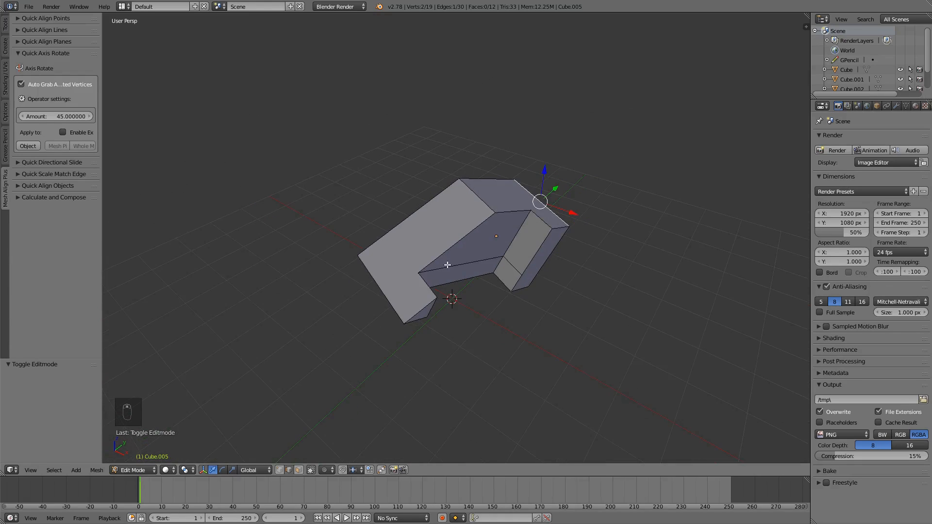
middle_drag(446, 263, 460, 276)
middle_drag(539, 257, 508, 243)
scroll(546, 247, up, 1)
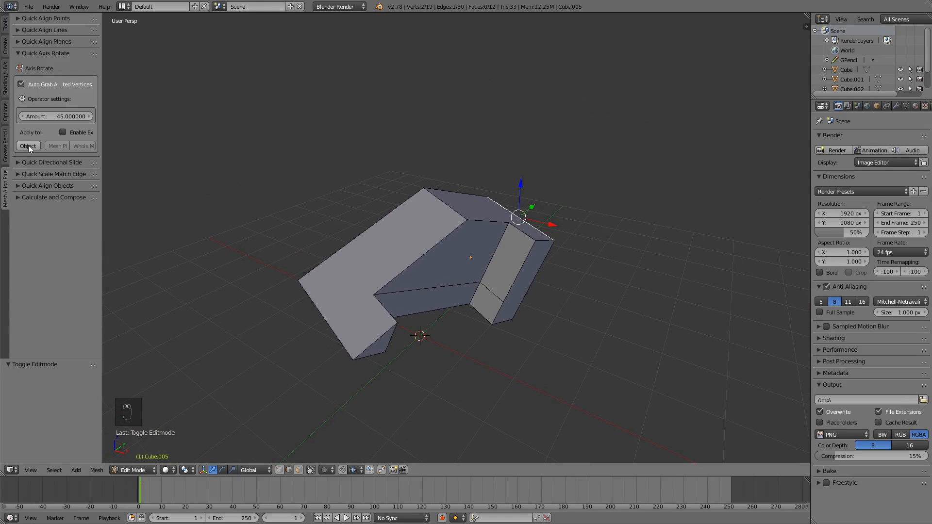
click(29, 145)
click(28, 145)
click(28, 145)
click(28, 145)
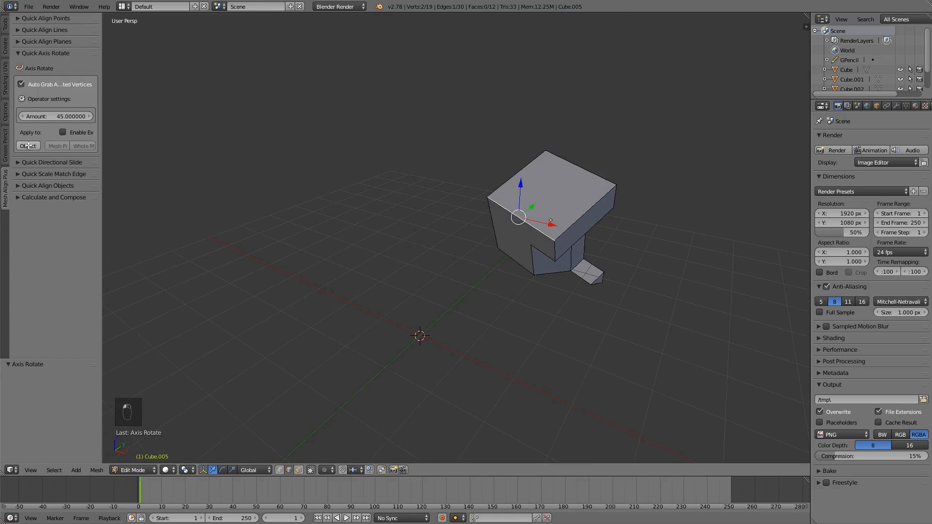
click(28, 145)
click(28, 146)
click(28, 146)
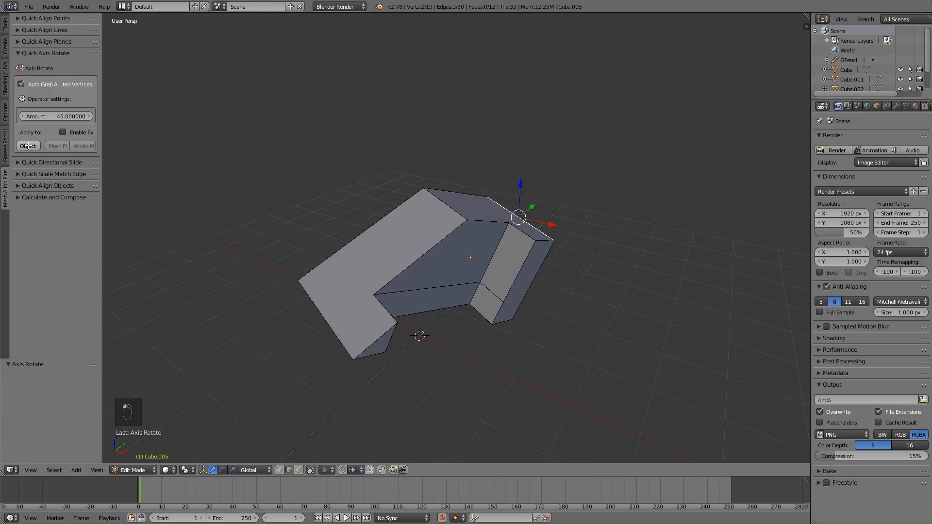
Deselect the mesh, leave Edit Mode, hide the object, and show the blocks on layer 1.
middle_drag(453, 150, 447, 223)
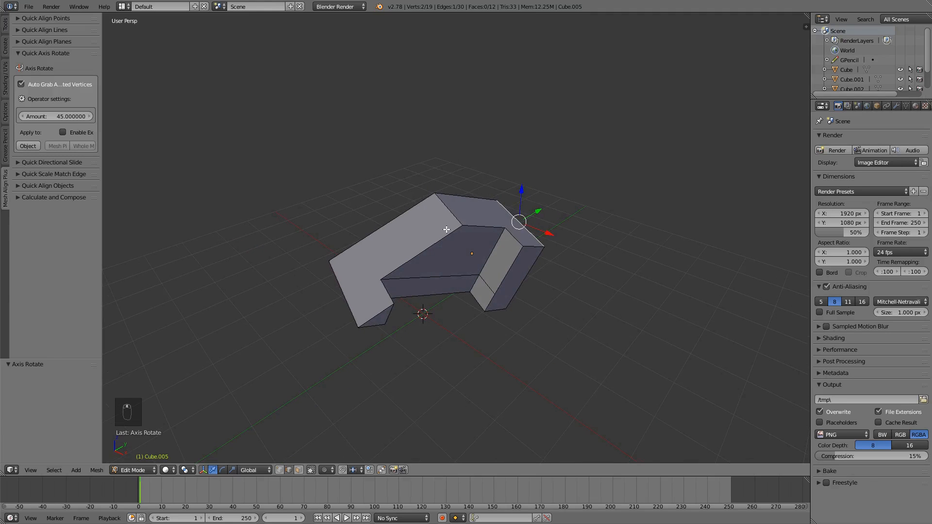
key(a)
key(Tab)
key(h)
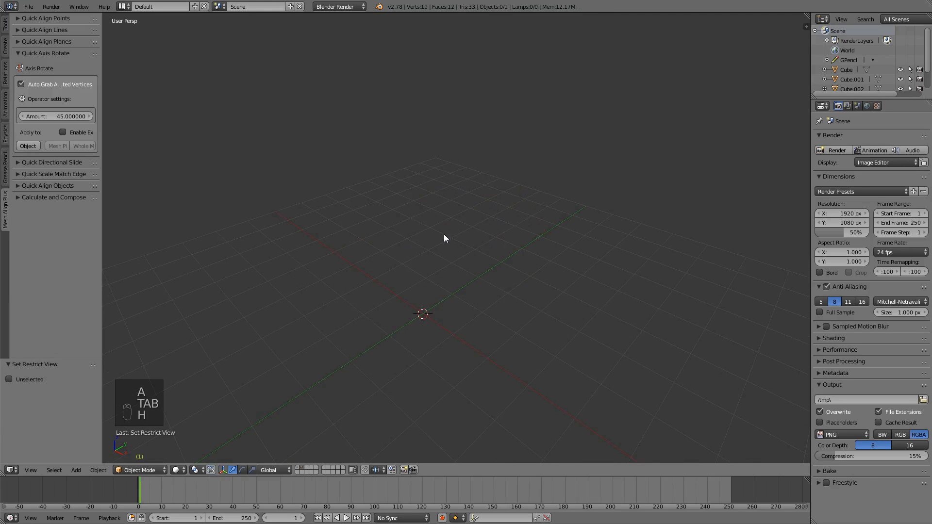
key(1)
middle_drag(423, 261, 390, 240)
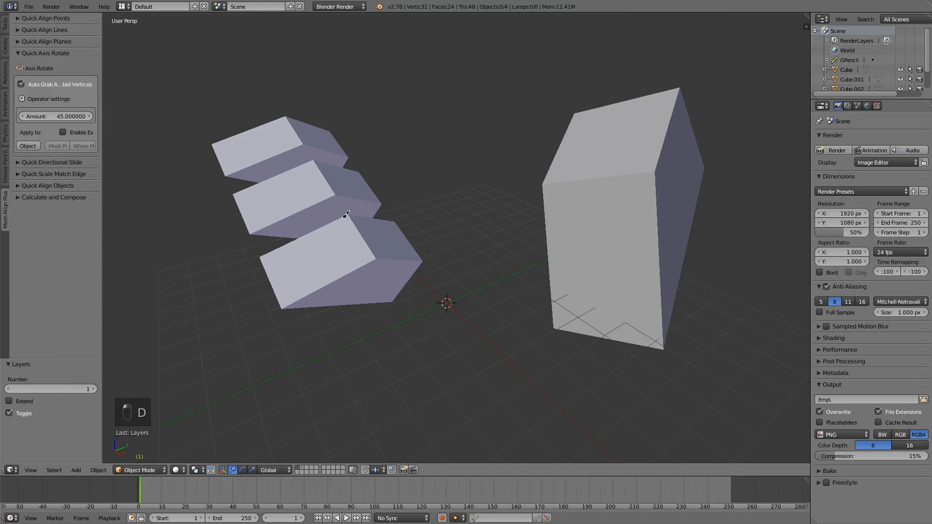
Sketch Grease Pencil strokes along matching edges of the nearest small block and large block, add a connecting arrow, and undo the sketch.
mouse_move(346, 215)
mouse_down()
mouse_move(261, 253)
mouse_move(282, 309)
mouse_up()
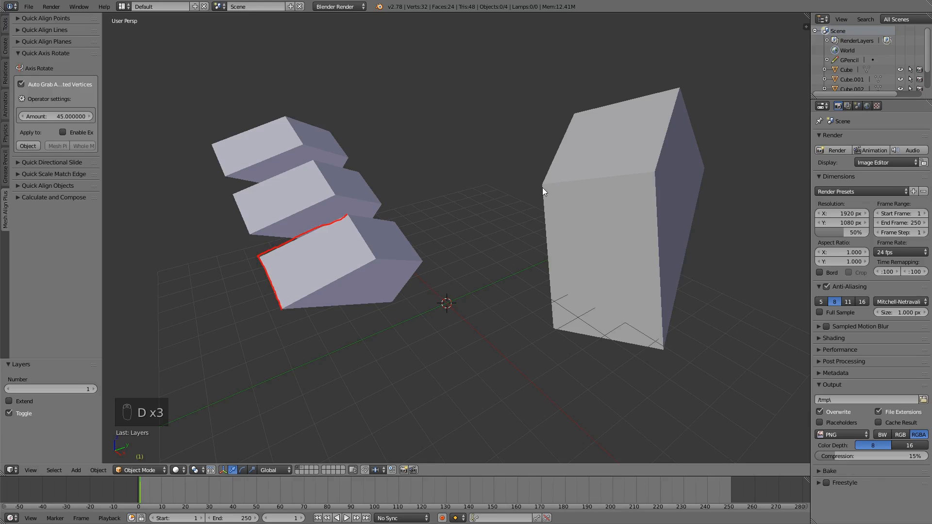
mouse_move(542, 184)
mouse_down()
mouse_move(554, 329)
mouse_move(660, 349)
mouse_up()
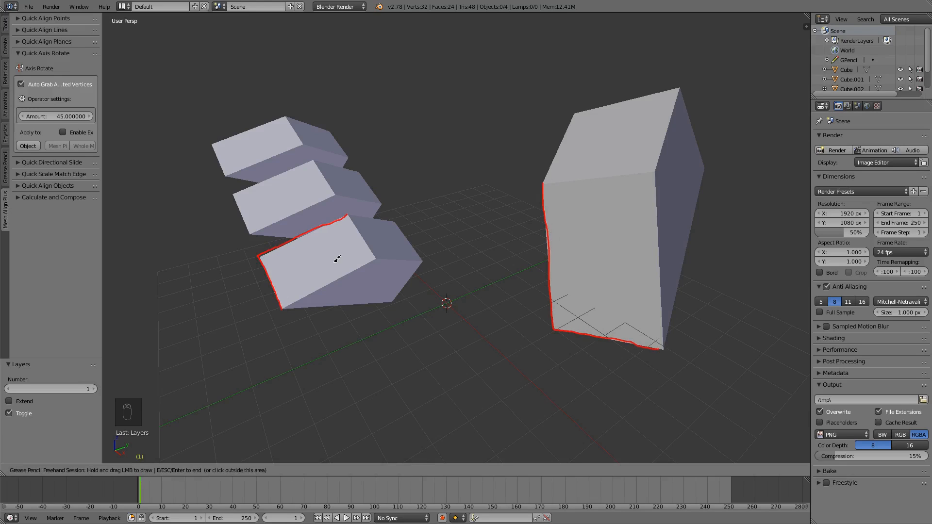
mouse_move(332, 258)
mouse_down()
mouse_move(592, 257)
mouse_move(593, 249)
mouse_move(596, 269)
mouse_up()
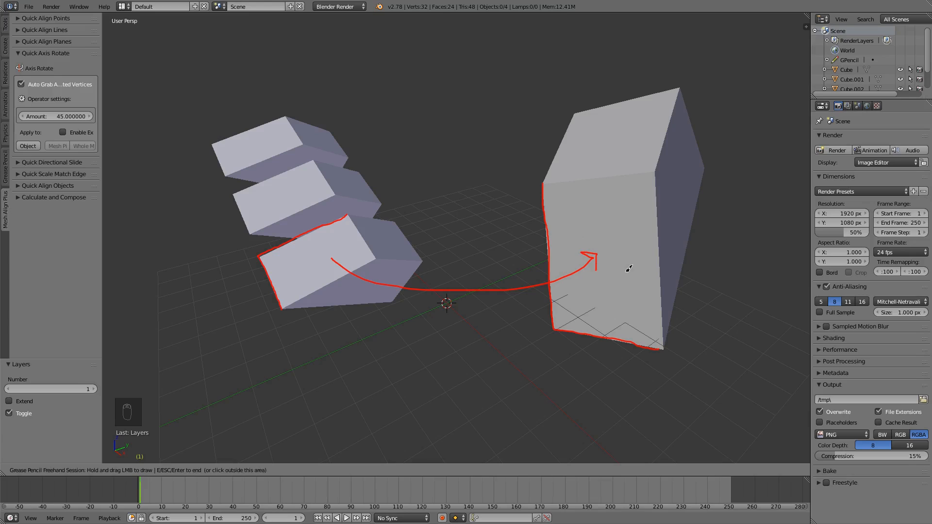
key(Escape)
key(ctrl+z)
key(ctrl+z)
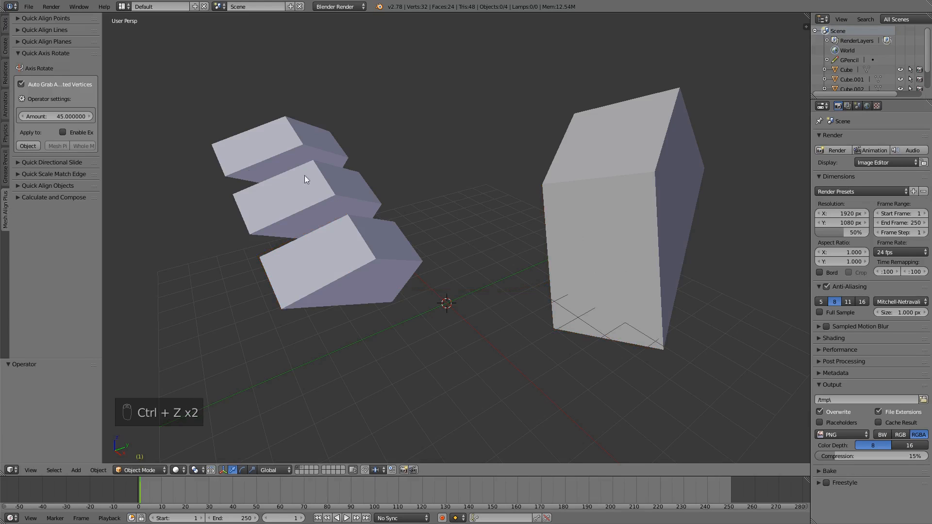
Grab three corner vertices of the large block's front face as the destination plane for Quick Align Planes.
click(39, 53)
click(40, 42)
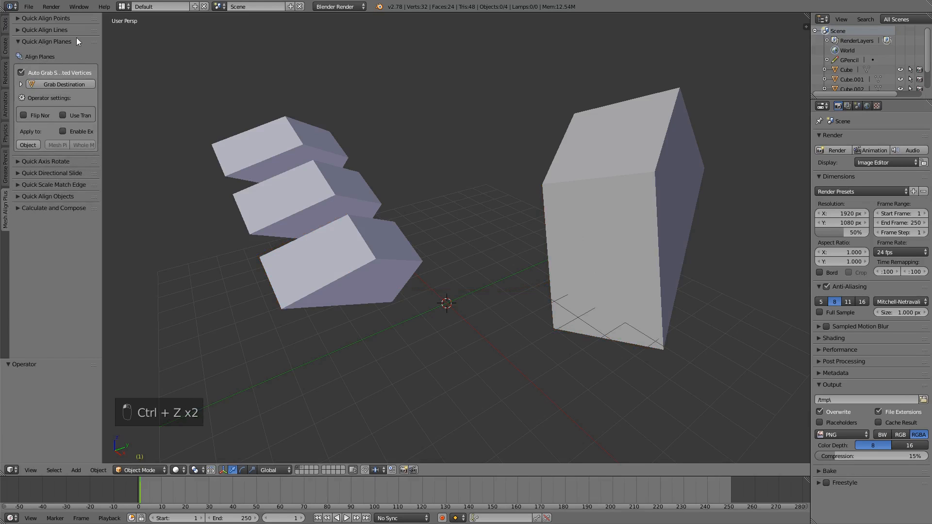
right_click(562, 253)
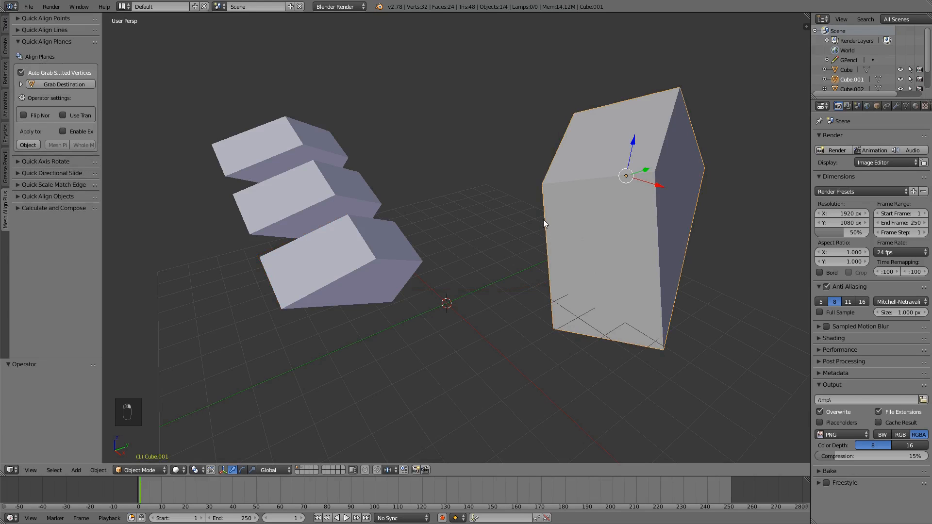
key(Tab)
key(ctrl+Tab)
click(534, 211)
right_click(546, 189)
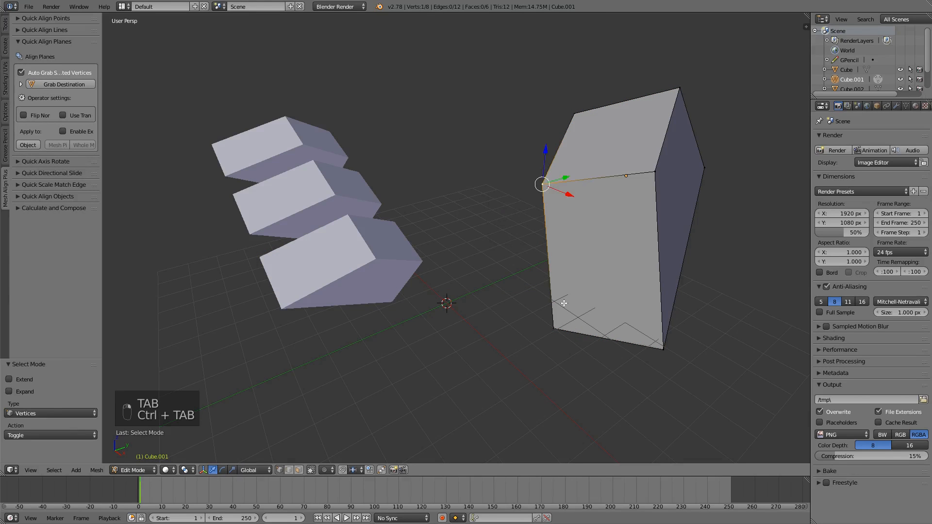
shift+right_click(552, 327)
shift+right_click(662, 347)
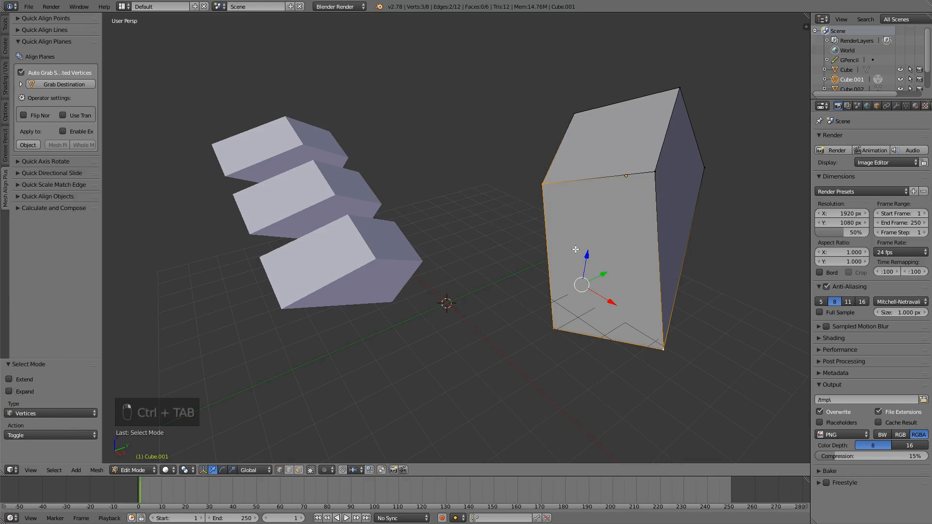
click(49, 85)
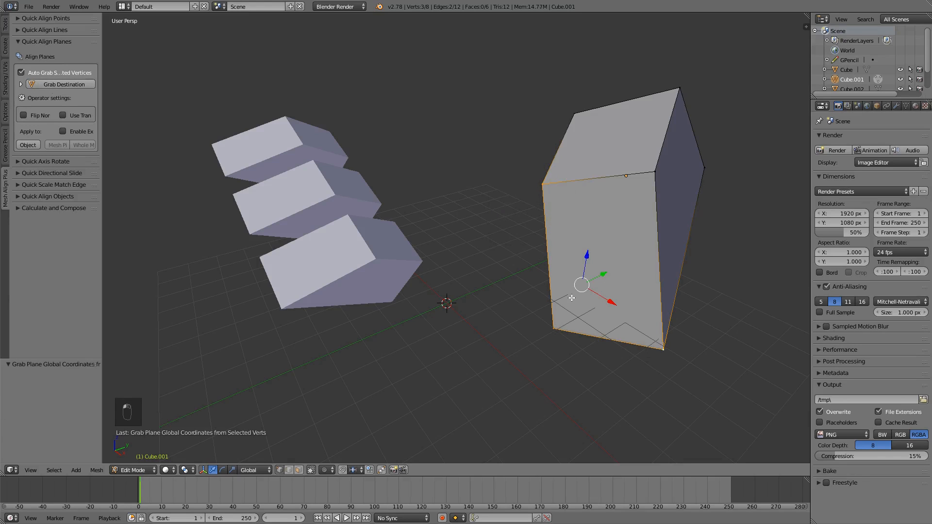
Disable automatic source grabbing and grab three corner vertices of the nearest small block's light face as the source plane.
key(Tab)
right_click(345, 247)
key(Tab)
right_click(348, 211)
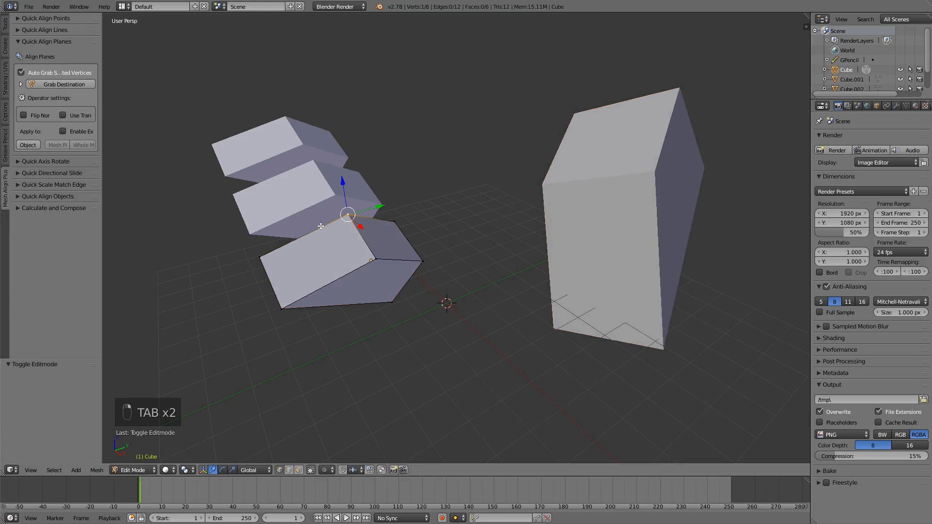
shift+right_click(261, 255)
shift+right_click(282, 308)
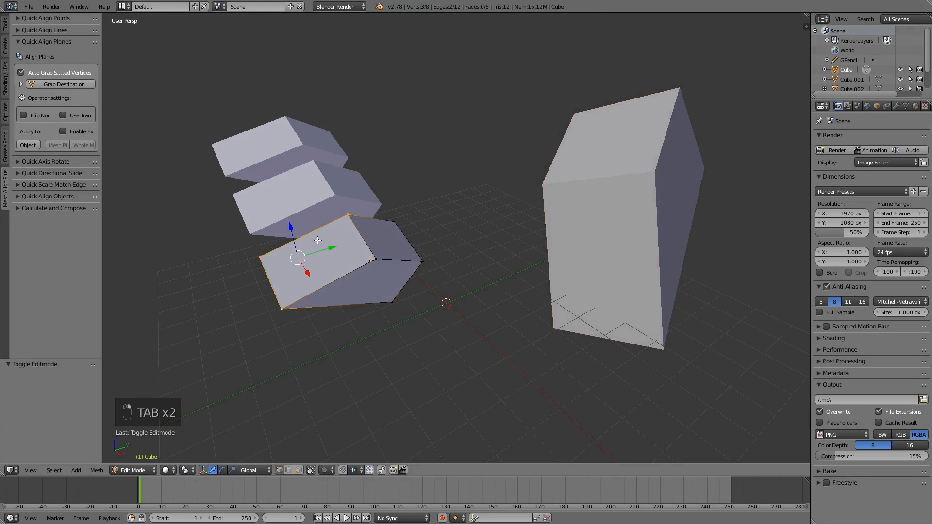
click(21, 72)
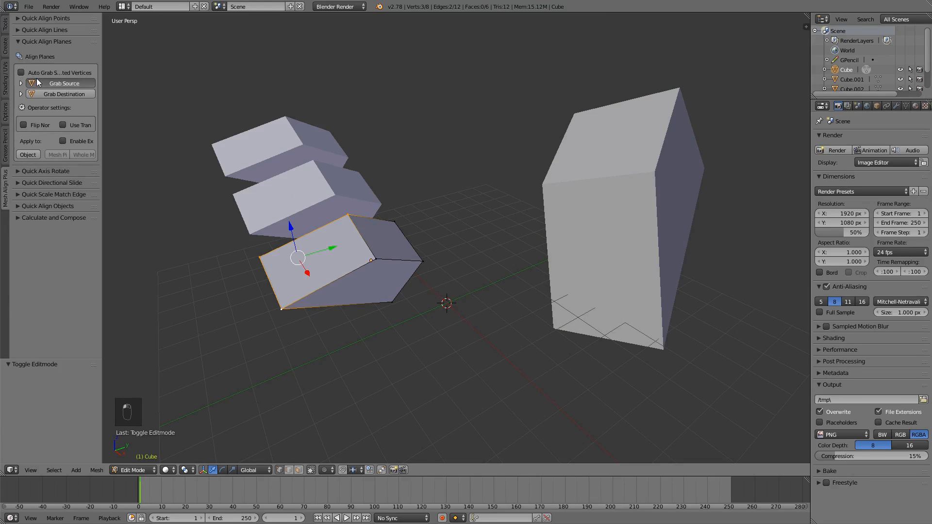
click(38, 83)
Apply Align Planes to the small block as a whole object and inspect its fit against the large block's face.
key(Tab)
middle_drag(389, 243, 348, 223)
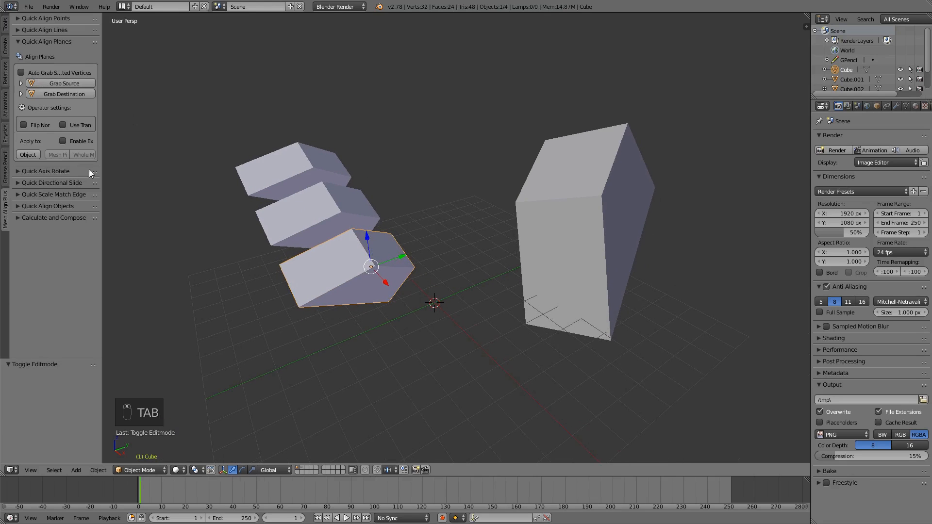
click(27, 155)
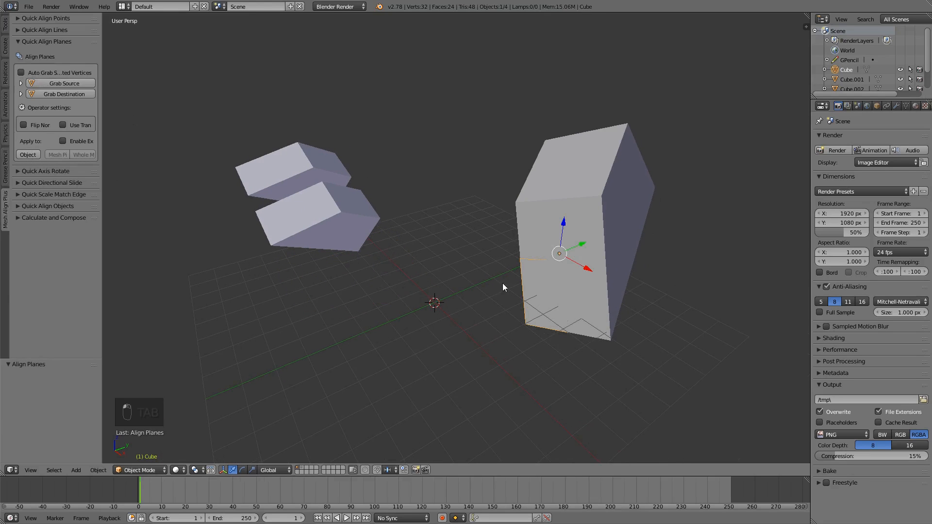
middle_drag(489, 312, 512, 318)
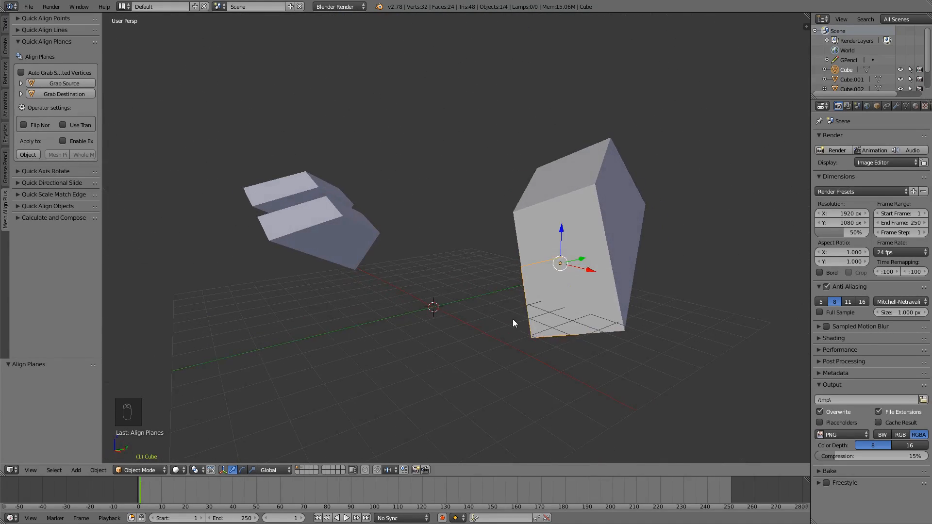
scroll(513, 319, up, 1)
mouse_move(490, 289)
middle_down()
mouse_move(473, 295)
mouse_move(486, 296)
middle_up()
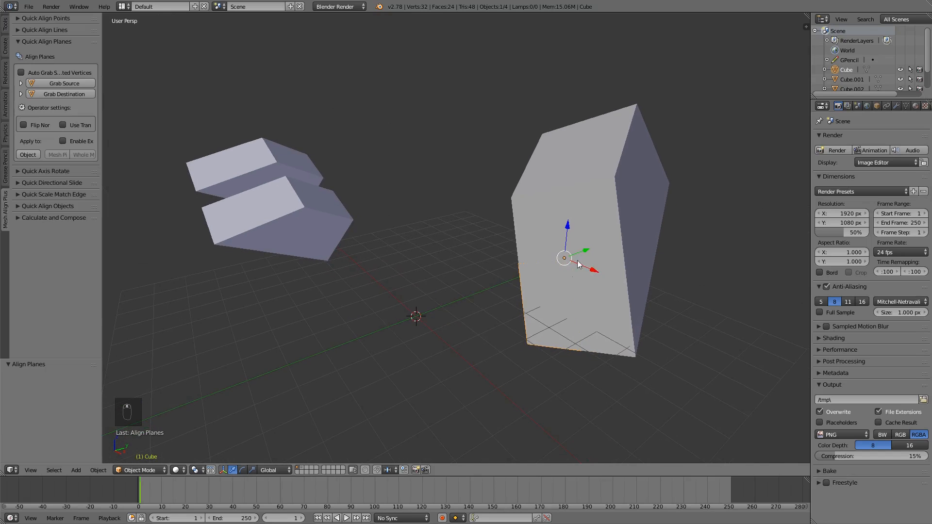
key(Tab)
middle_drag(564, 300, 524, 244)
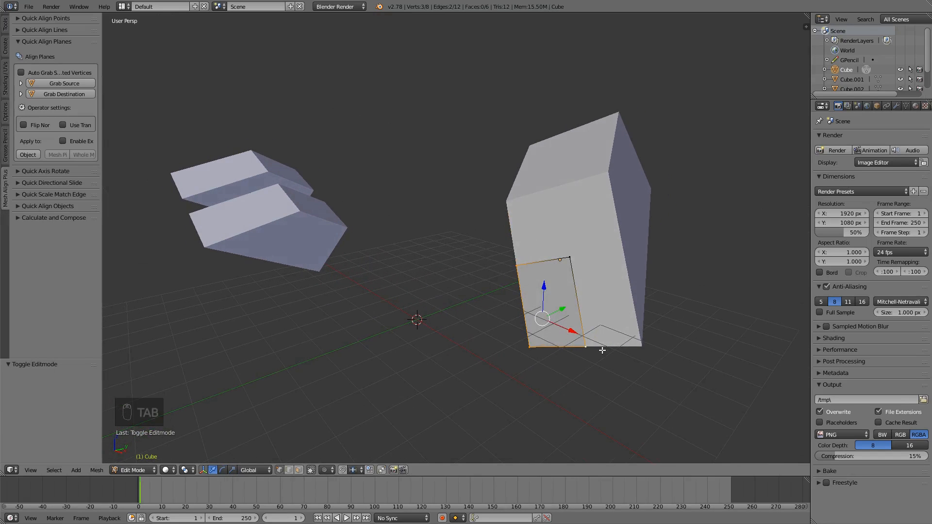
key(Tab)
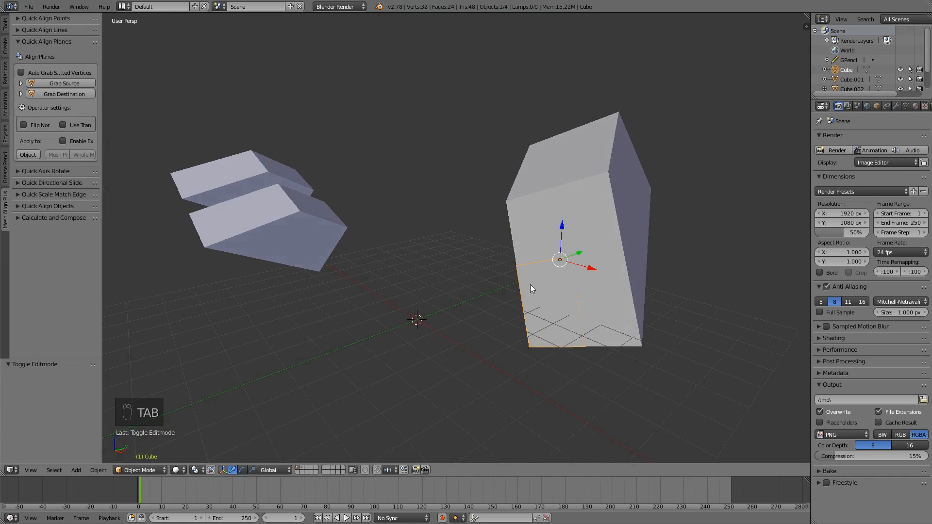
Undo the nearest small block's last Align Planes operation and deselect all objects.
shift+middle_drag(530, 289, 540, 292)
key(ctrl+z)
key(ctrl+z)
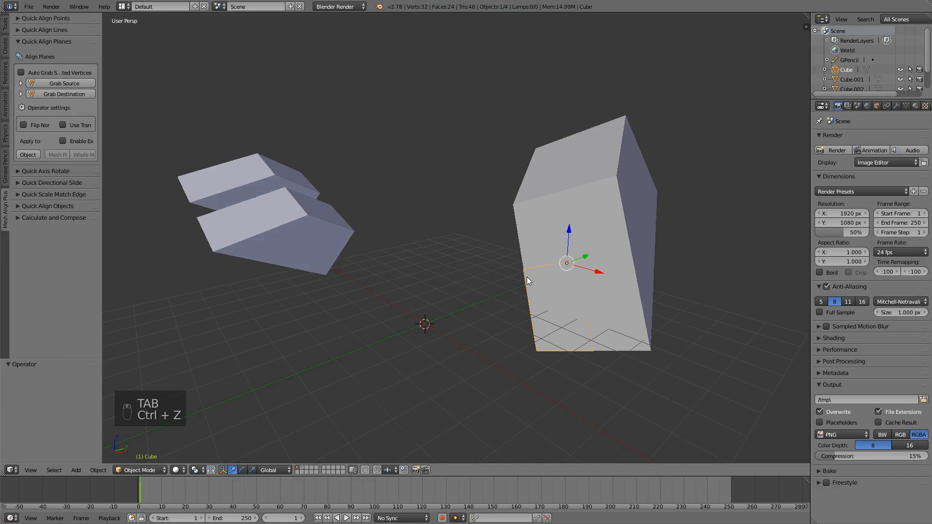
key(a)
mouse_move(529, 259)
middle_down()
mouse_move(516, 268)
mouse_move(517, 257)
middle_up()
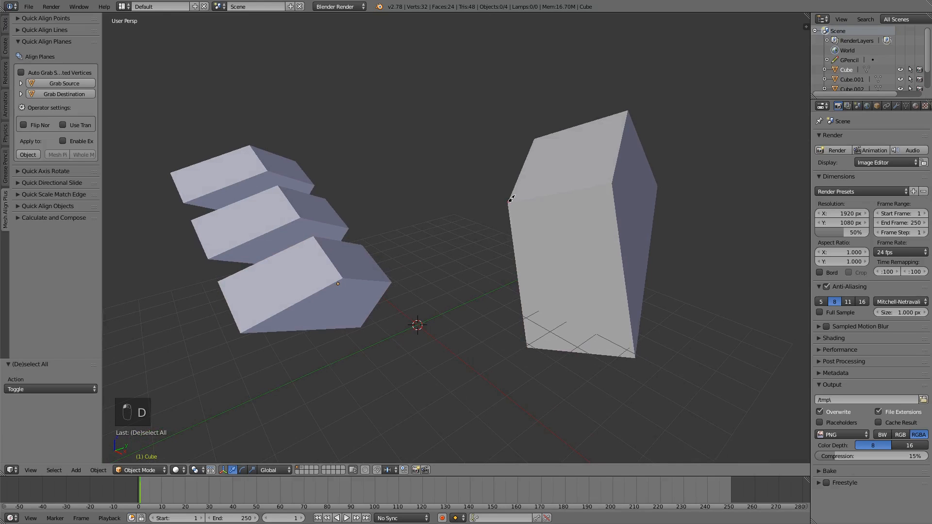
Sketch Grease Pencil strokes along two edges of the large block's front face and two of the nearest small block's light face, and undo them.
mouse_move(509, 201)
mouse_down()
mouse_move(528, 346)
mouse_move(633, 359)
mouse_up()
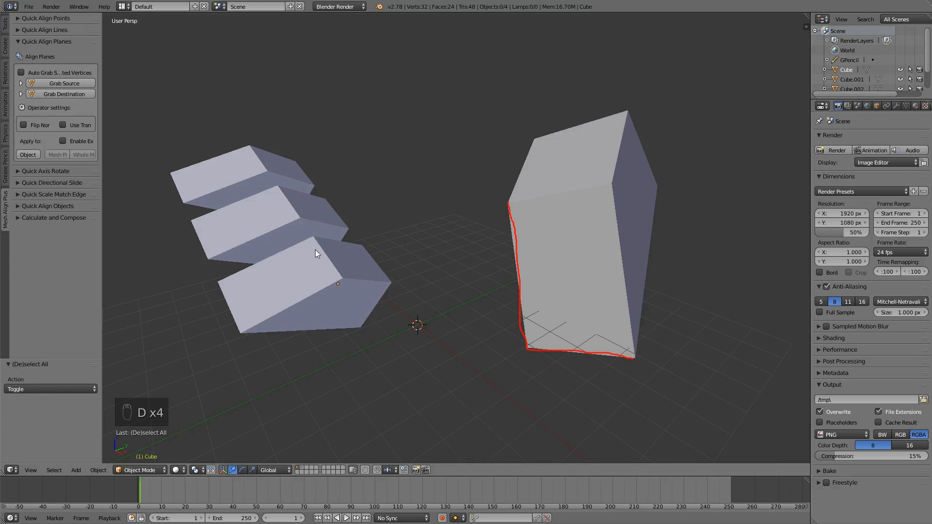
mouse_move(313, 236)
mouse_down()
mouse_move(219, 277)
mouse_move(240, 334)
mouse_up()
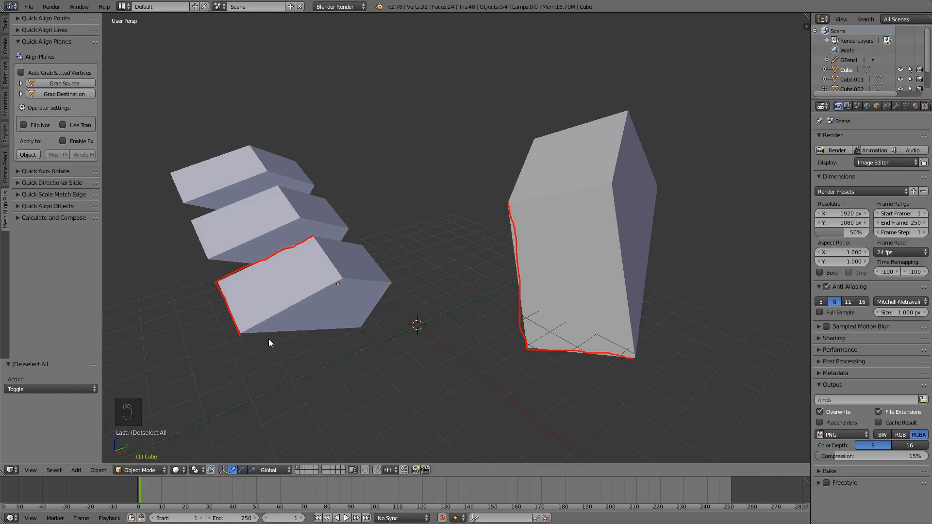
key(ctrl+z)
key(ctrl+z)
Grab three corner vertices of the nearest small block's darker face adjoining the light face's short edge as the Quick Align Planes source.
right_click(326, 303)
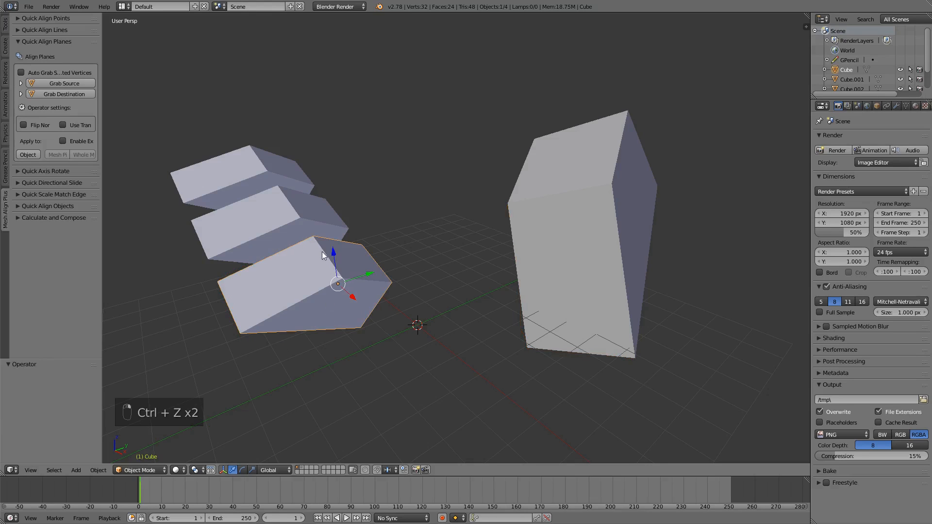
key(Tab)
right_click(369, 244)
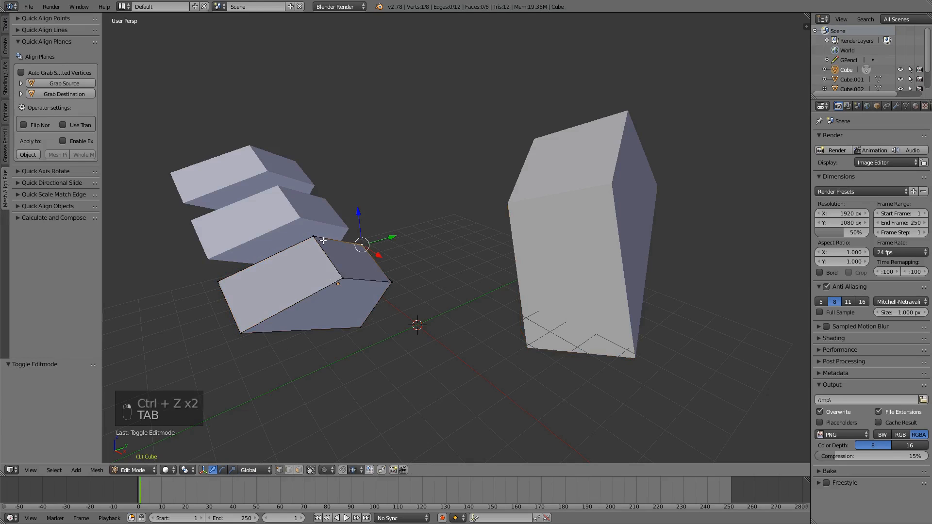
shift+right_click(341, 285)
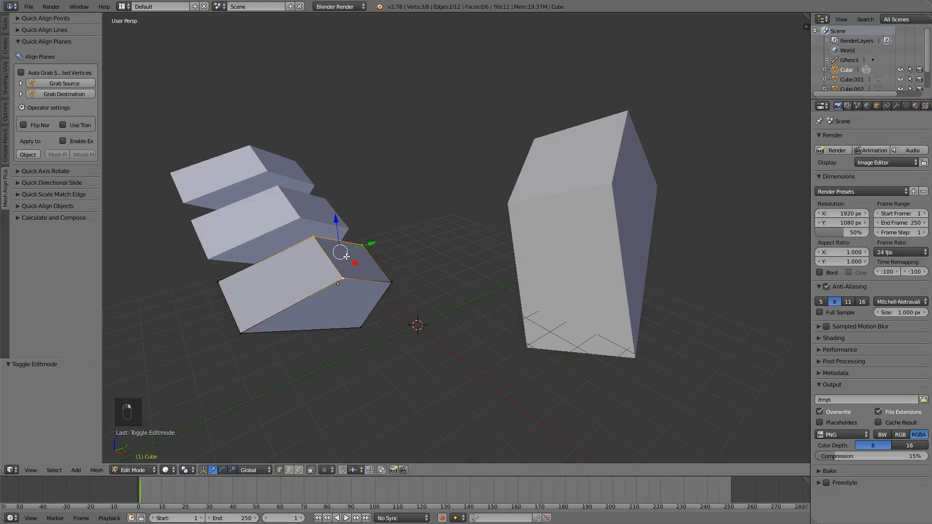
click(69, 84)
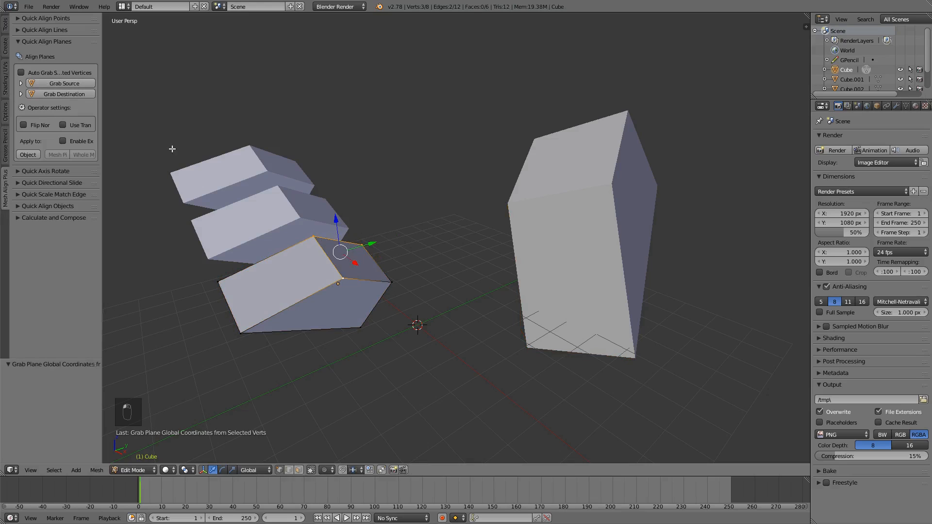
Apply Align Planes to the nearest small block as a whole object and inspect it against the large block.
key(Tab)
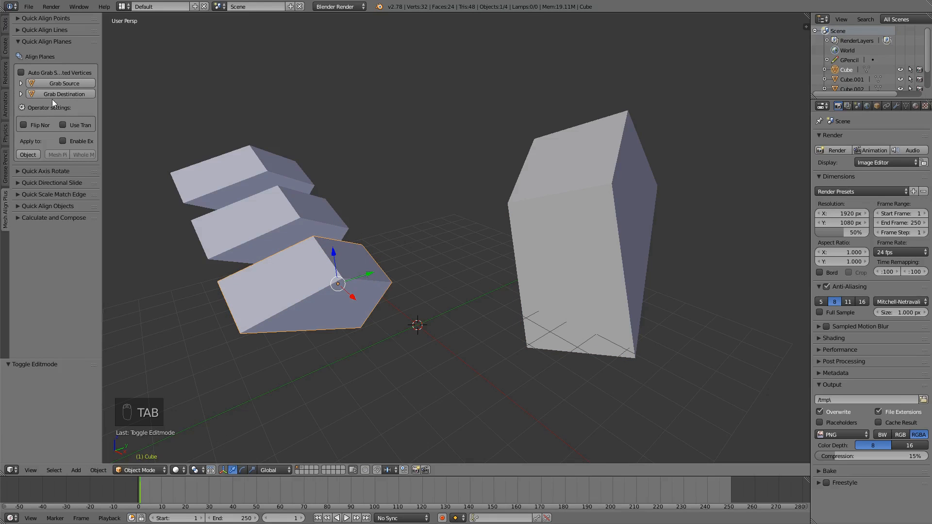
click(33, 154)
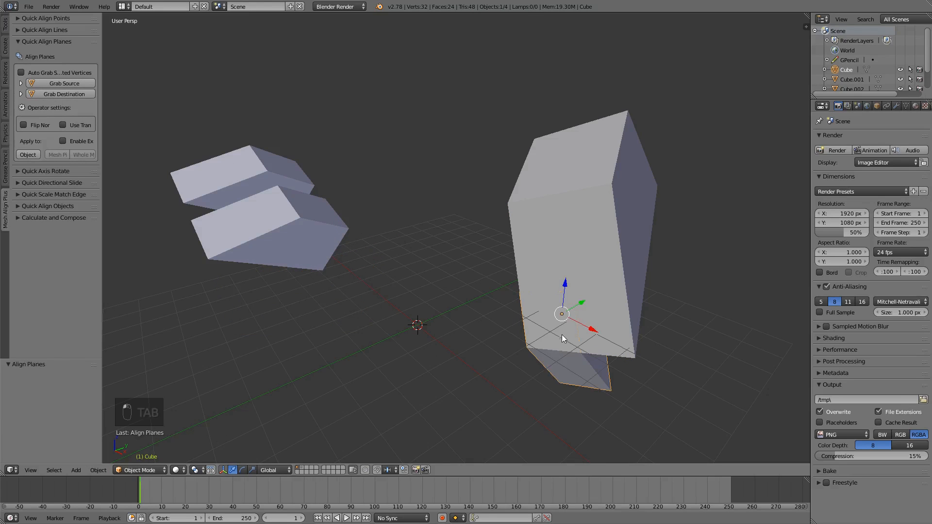
middle_drag(558, 346, 520, 333)
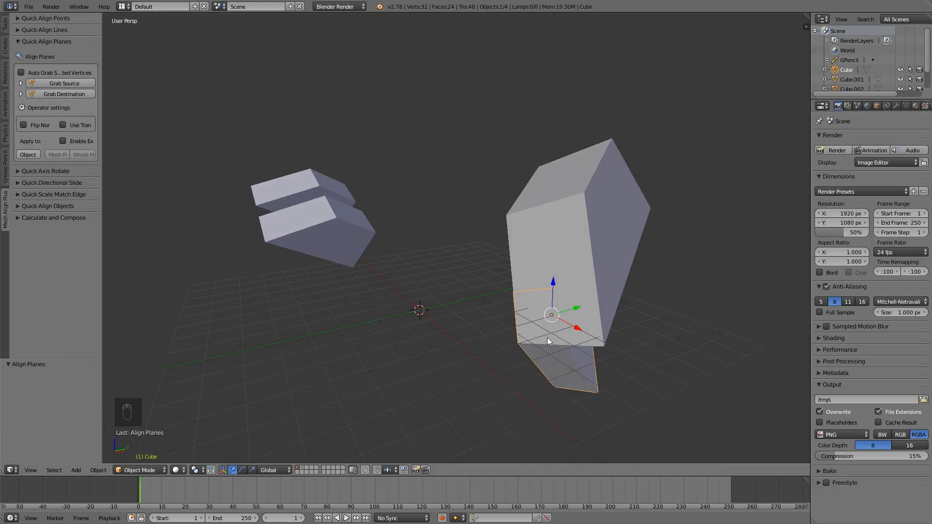
Apply Align Planes to the middle and farthest small blocks as whole objects and inspect the row against the large block's plane.
right_click(339, 232)
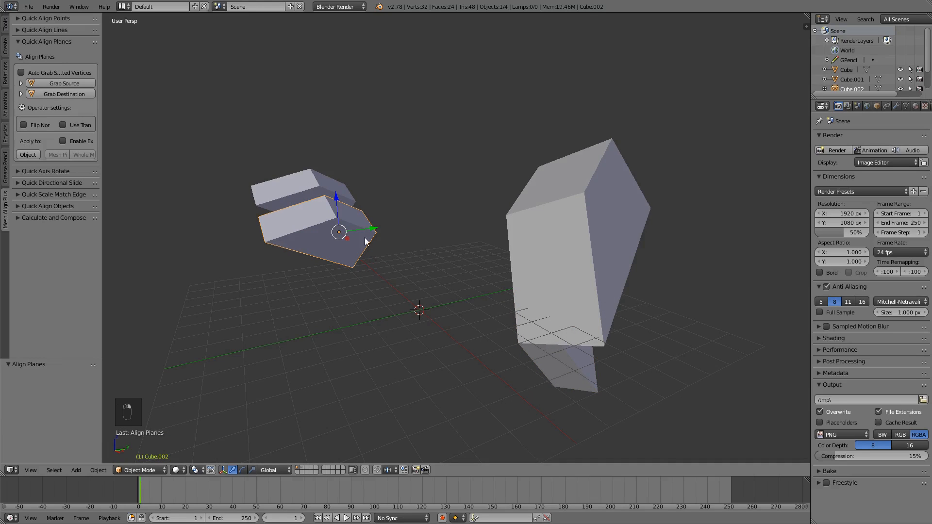
click(38, 157)
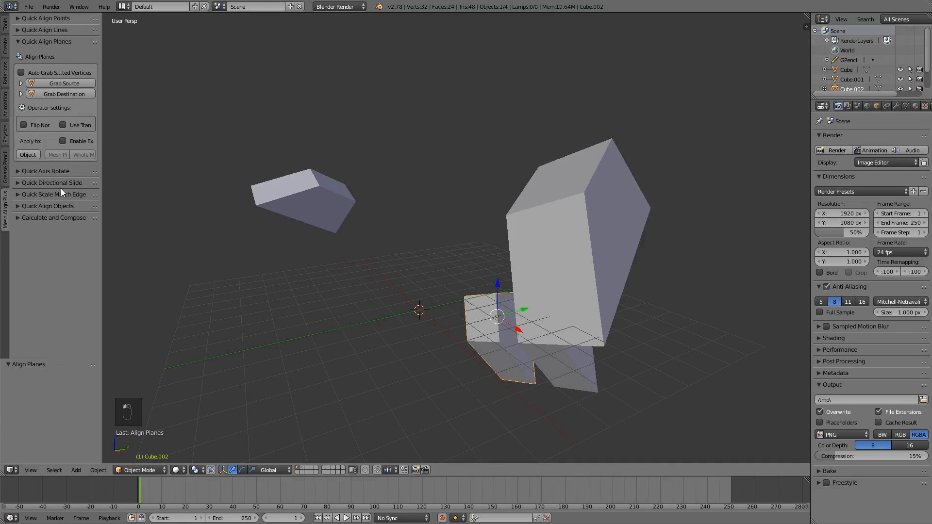
right_click(270, 199)
click(25, 155)
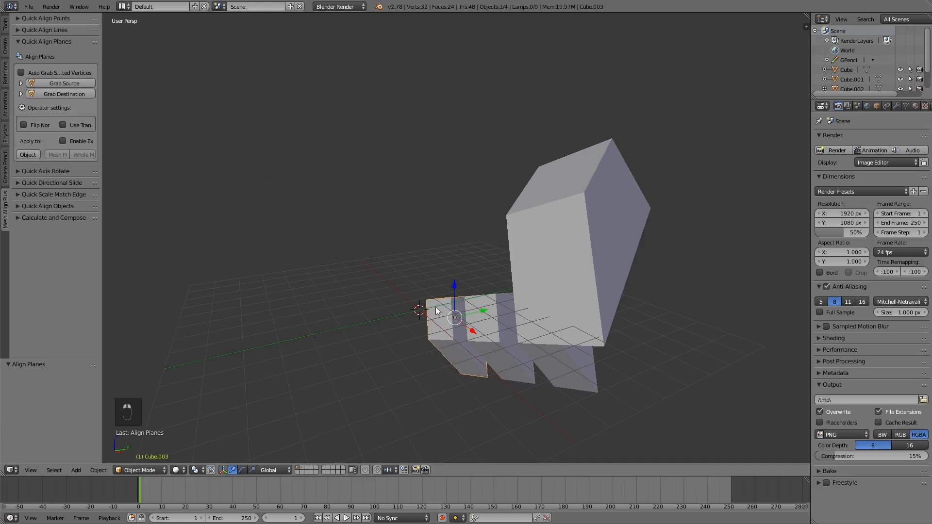
middle_drag(458, 347, 440, 333)
key(a)
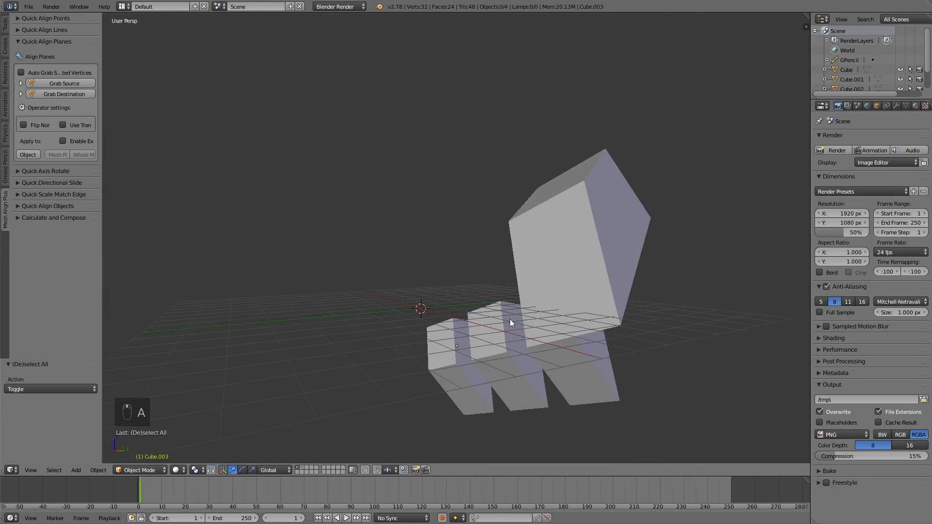
middle_drag(510, 319, 489, 341)
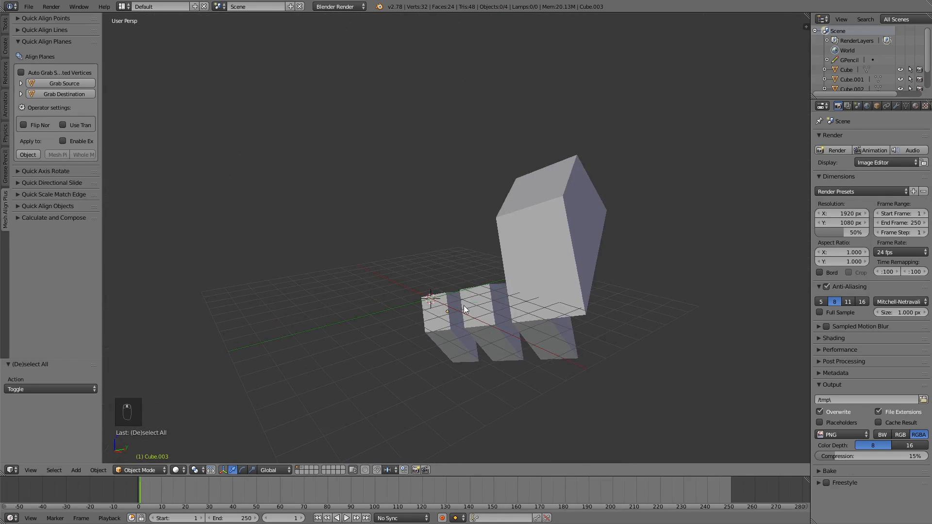
Undo the Align Planes operations on all three small blocks.
key(ctrl+z)
key(ctrl+z)
key(ctrl+z)
key(ctrl+z)
key(ctrl+z)
key(ctrl+z)
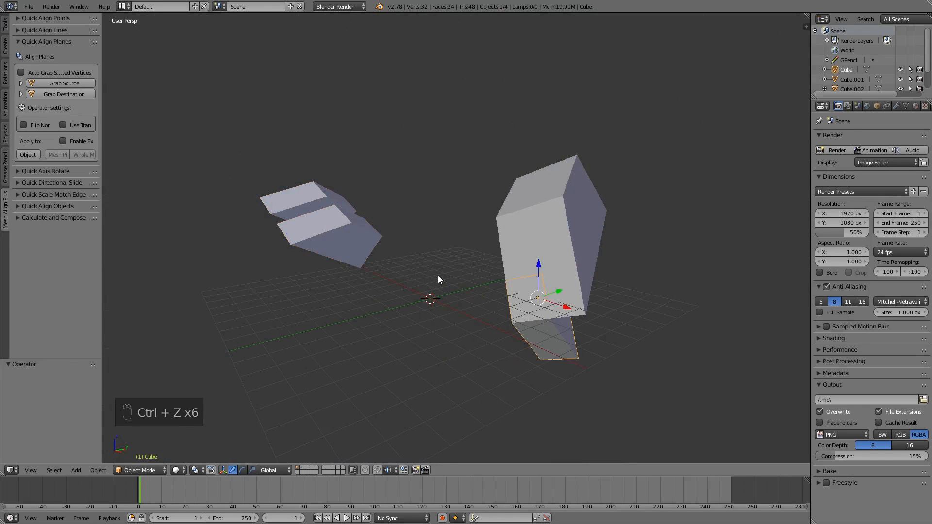
key(ctrl+z)
shift+middle_drag(453, 280, 444, 302)
scroll(464, 312, up, 2)
scroll(418, 271, down, 1)
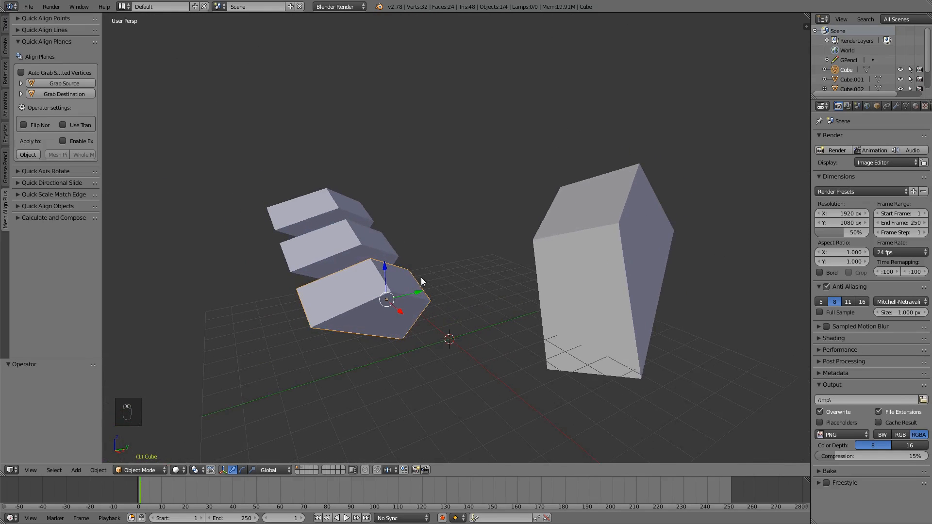
scroll(437, 320, up, 2)
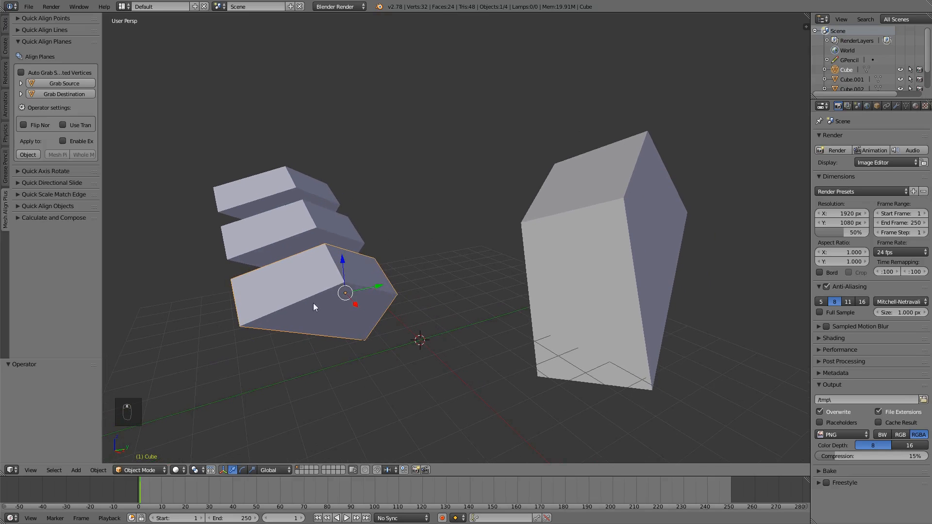
key(g)
right_click(244, 270)
shift+middle_drag(354, 305, 436, 348)
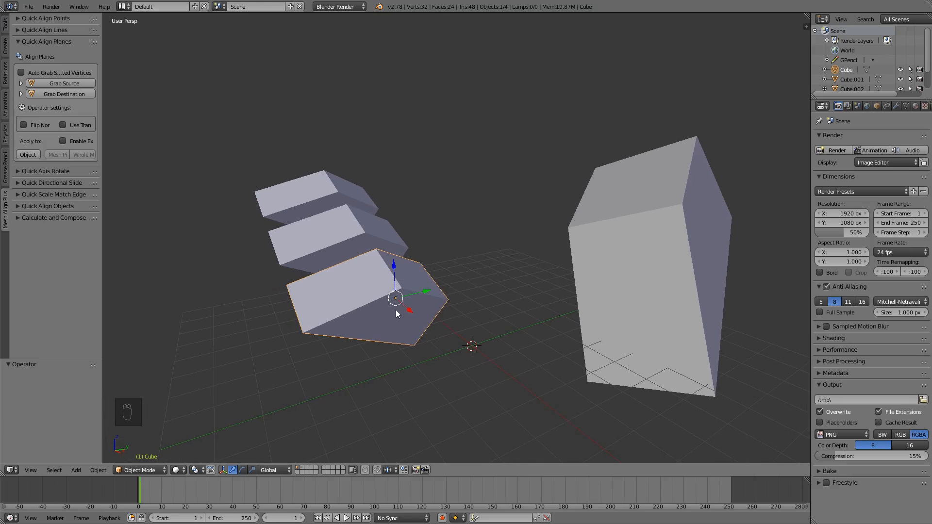
Separate the nearest small block's light face and adjoining darker face by selection, and join them back into the same object as detached geometry.
key(Tab)
key(ctrl+Tab)
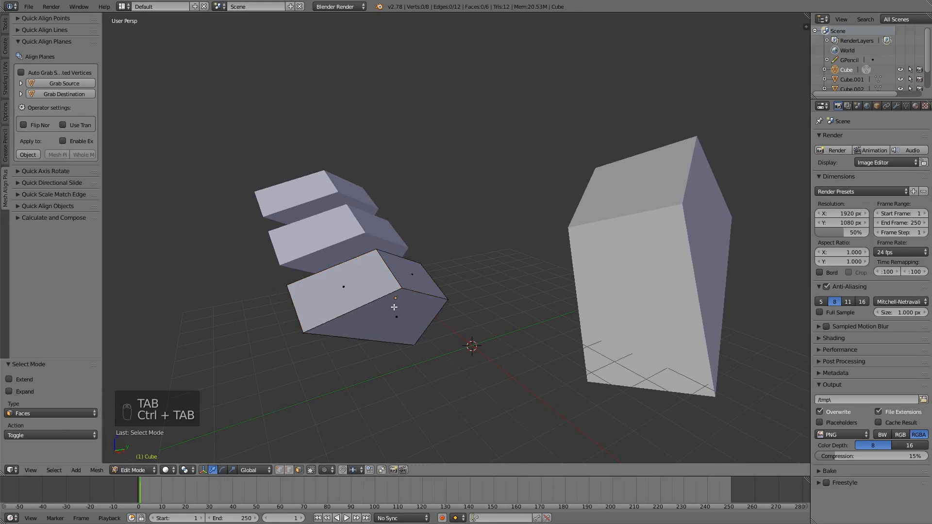
right_click(403, 273)
shift+right_click(354, 280)
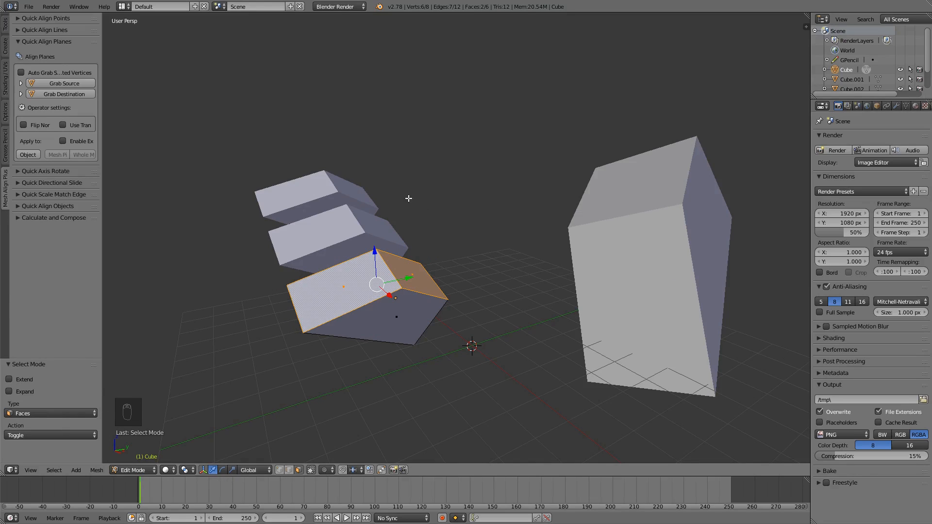
key(p)
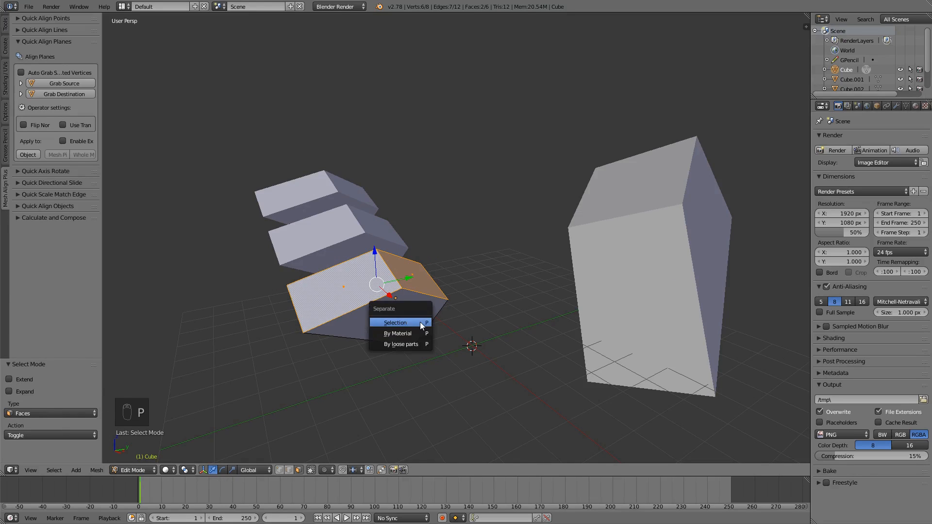
click(420, 322)
key(Tab)
key(ctrl+j)
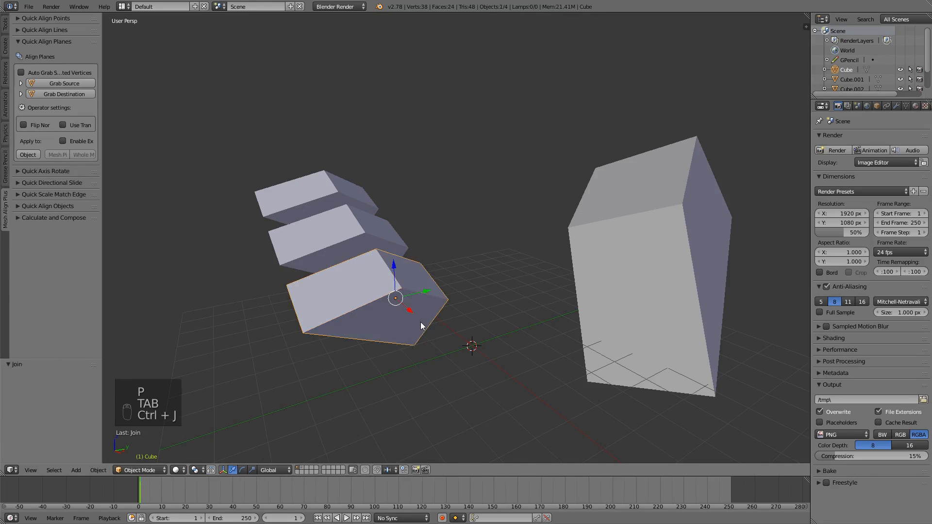
Select the nearest small block's two detached faces as linked geometry and move them 1 unit along the local Z axis.
key(Tab)
key(l)
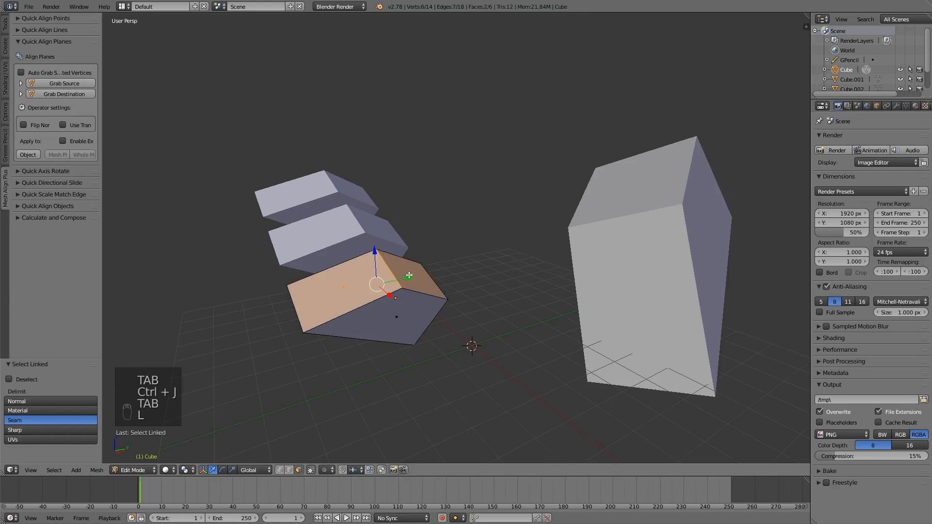
key(g)
key(z)
key(z)
click(409, 278)
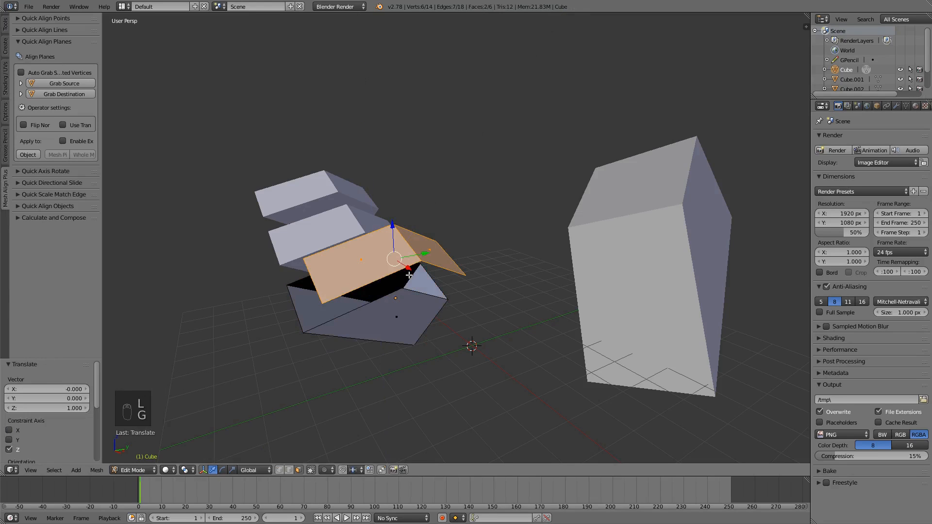
Switch the block's mesh selection mode to vertices and return to Object Mode.
key(Tab)
key(Tab)
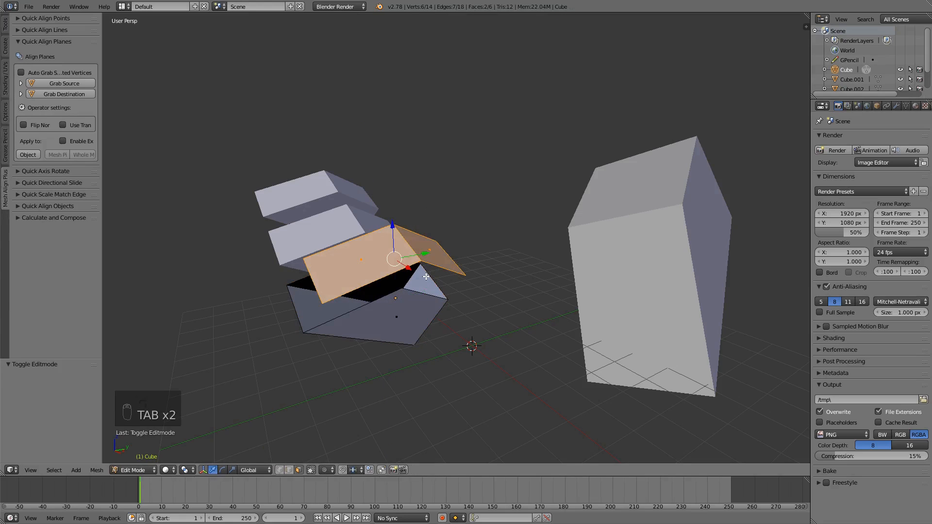
key(ctrl+Tab)
click(418, 274)
middle_drag(417, 285, 435, 305)
key(Tab)
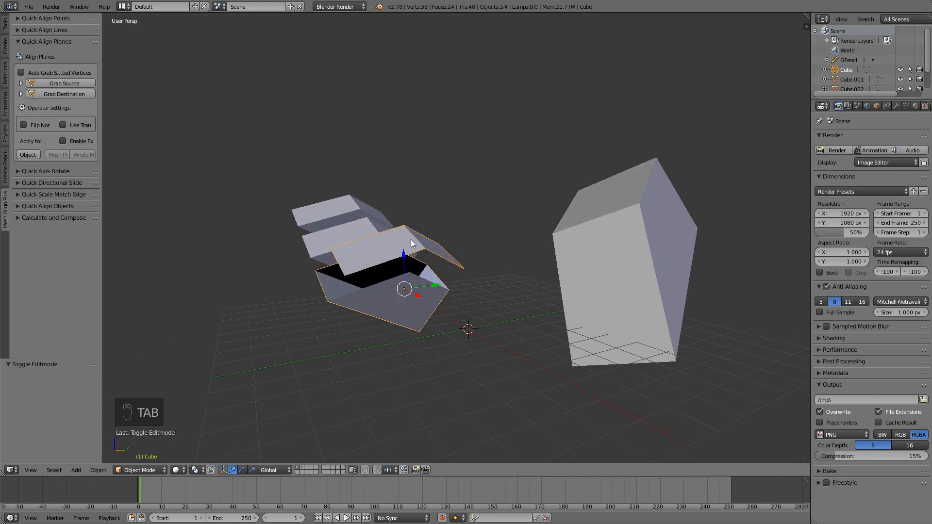
Sketch Grease Pencil strokes along two edges of the raised light face and two of the large block's front face, and undo them.
key(d)
mouse_move(402, 222)
mouse_down()
mouse_move(330, 243)
mouse_move(348, 274)
mouse_up()
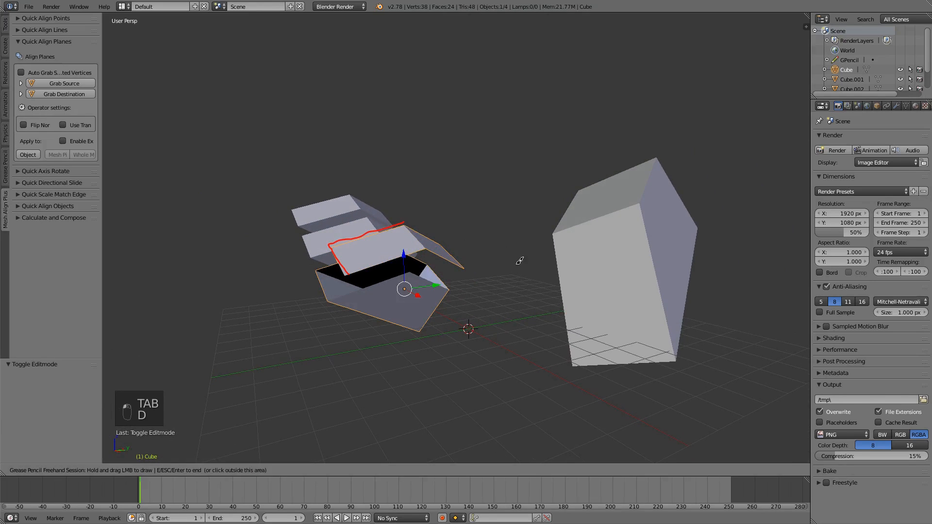
mouse_move(551, 229)
mouse_down()
mouse_move(564, 321)
mouse_move(609, 371)
mouse_move(673, 367)
mouse_up()
key(Escape)
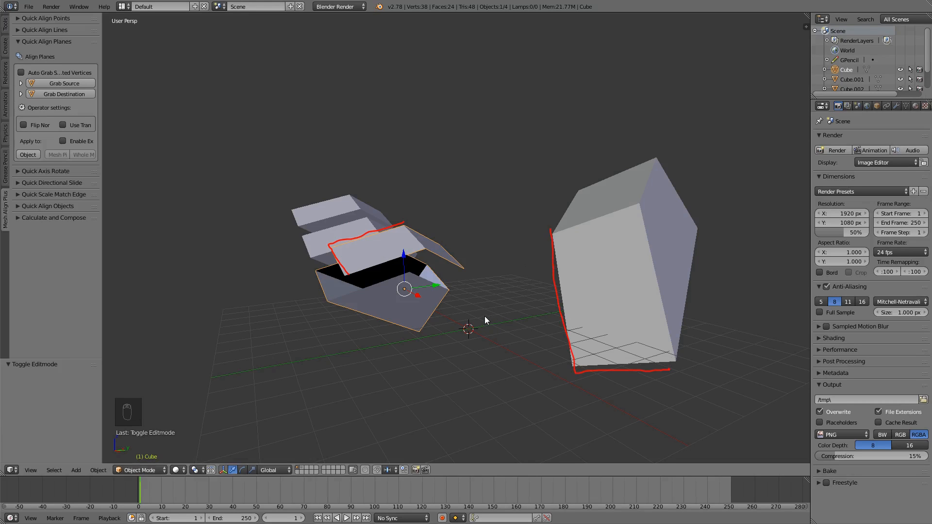
key(ctrl+z)
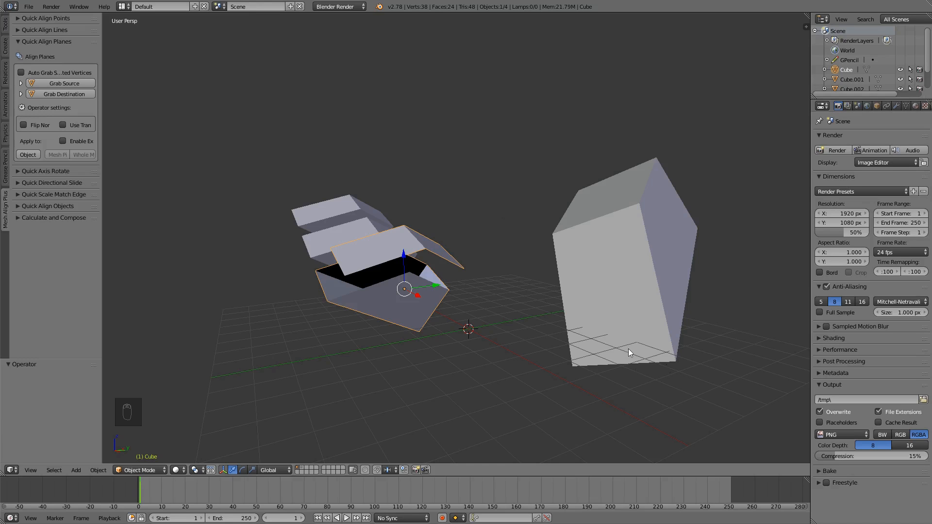
Grab three corner vertices of the nearest block's raised light face as the source plane for Quick Align Planes.
middle_drag(391, 263, 424, 218)
scroll(439, 291, up, 2)
key(Tab)
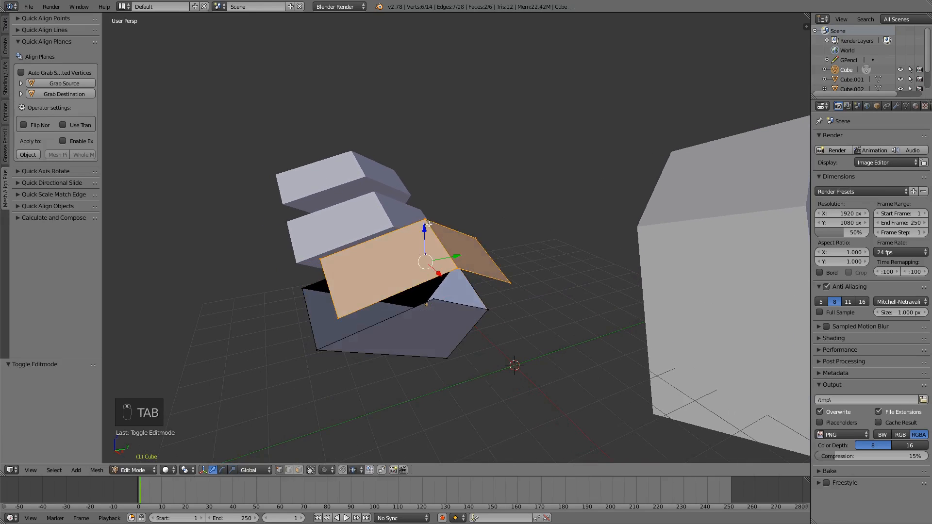
right_click(423, 217)
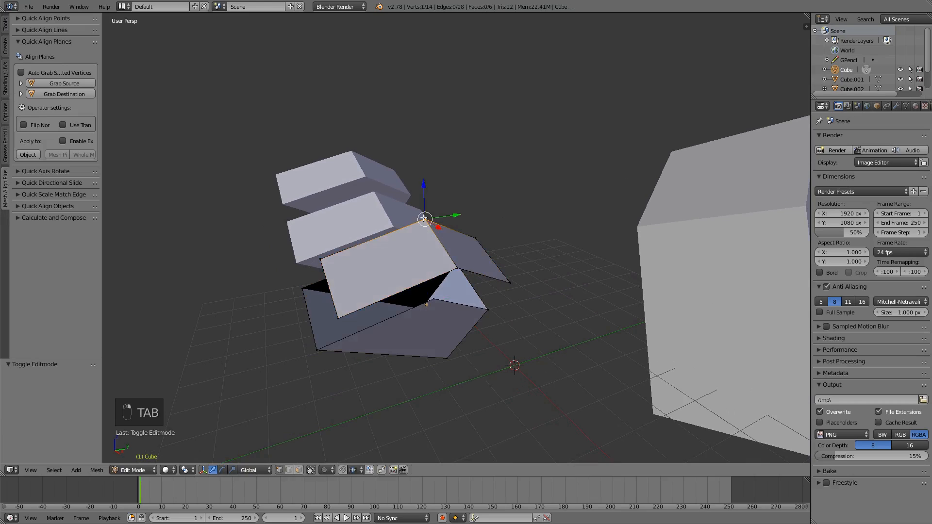
shift+right_click(323, 257)
shift+right_click(337, 319)
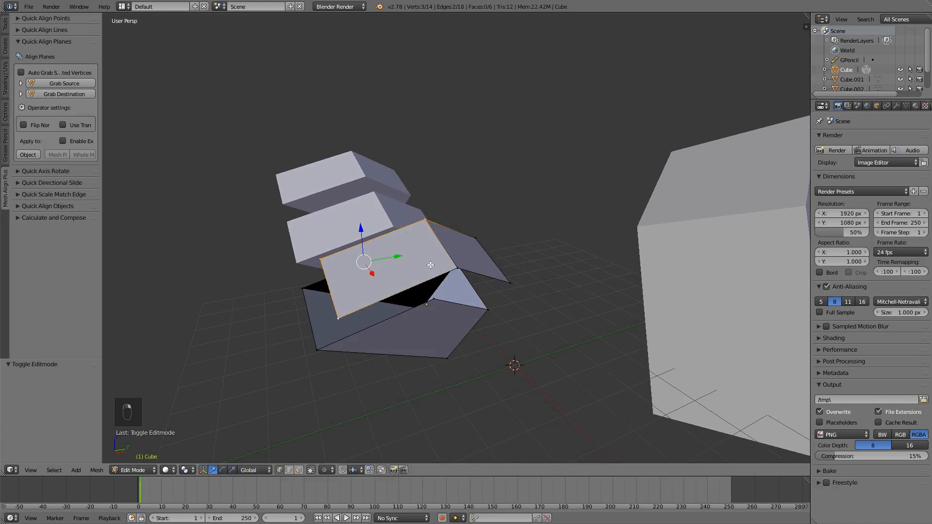
click(57, 83)
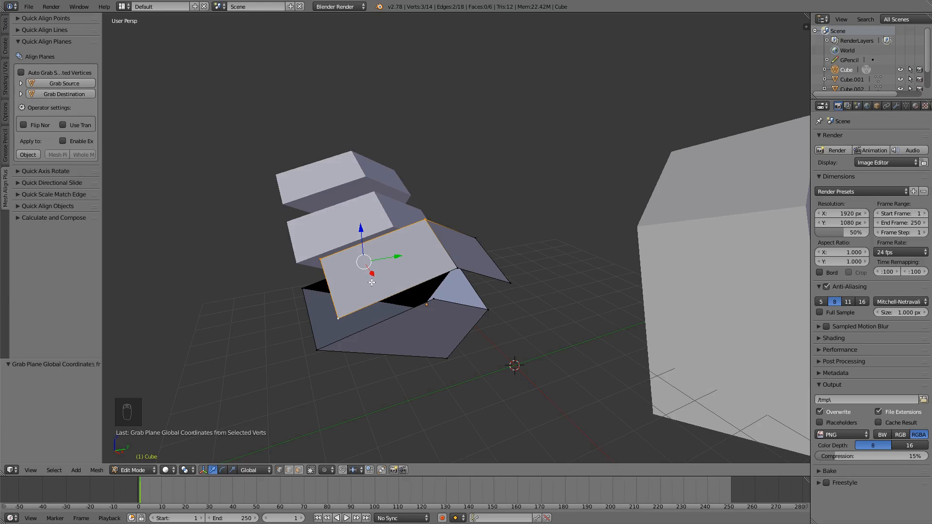
Select the nearest block's two raised faces as linked geometry, enable experimental mesh transforms and apply Align Planes to the mesh piece.
middle_drag(372, 282, 456, 252)
key(a)
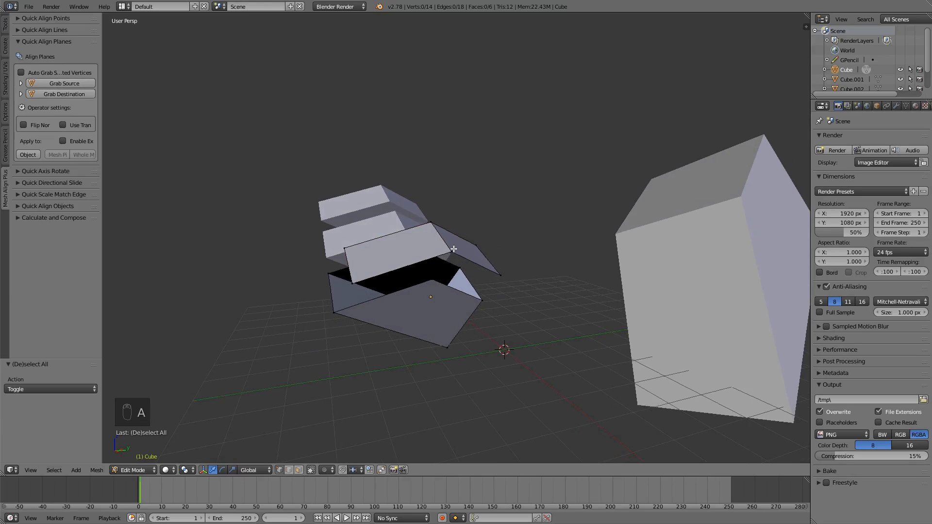
key(l)
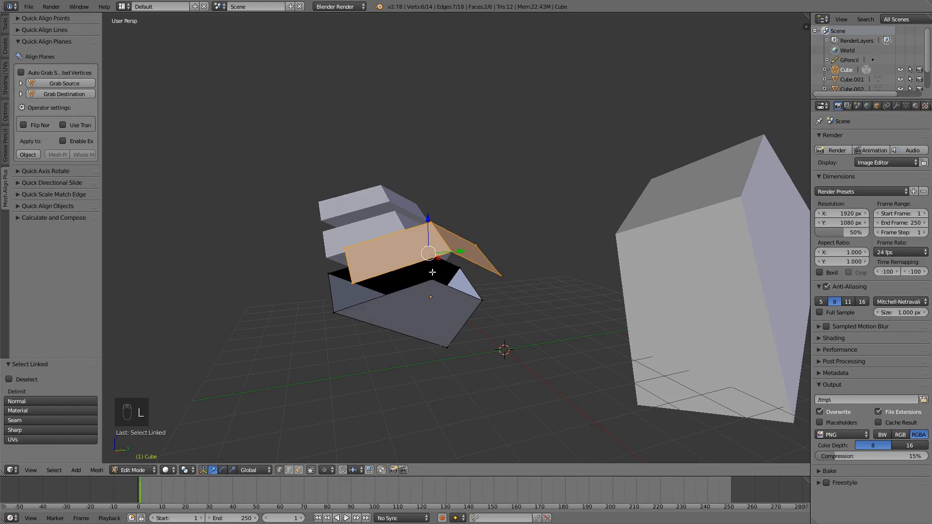
key(g)
right_click(465, 225)
scroll(433, 278, down, 2)
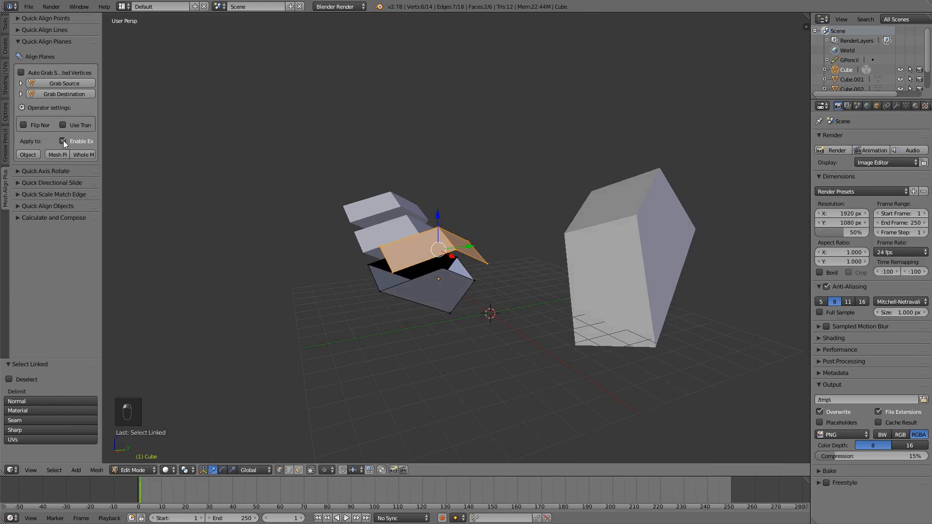
click(57, 154)
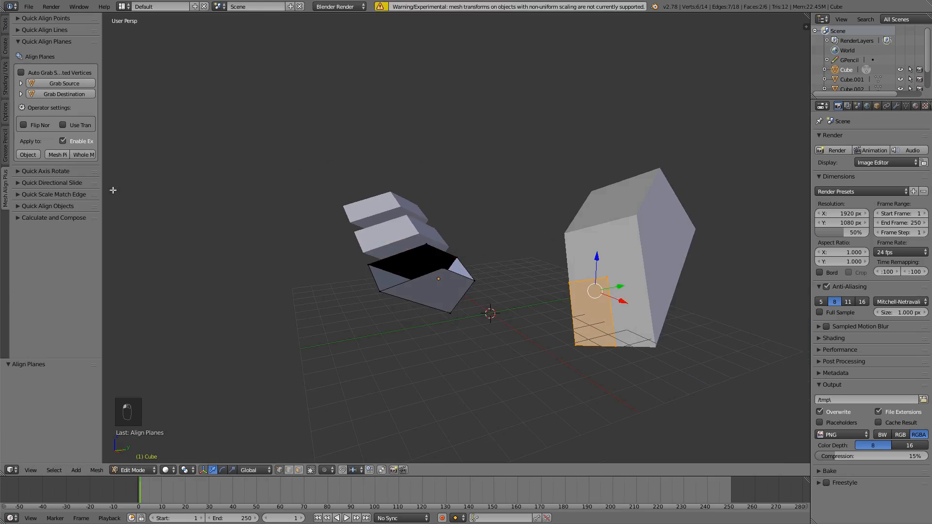
Inspect the mesh piece against the large block, return to Object Mode and undo the alignment.
middle_drag(530, 318, 455, 288)
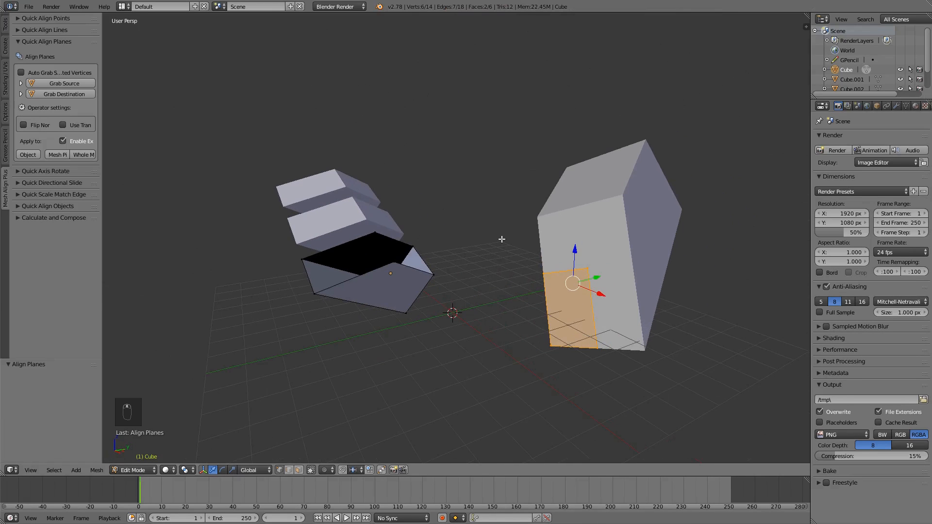
middle_drag(443, 238, 440, 184)
middle_drag(504, 350, 490, 253)
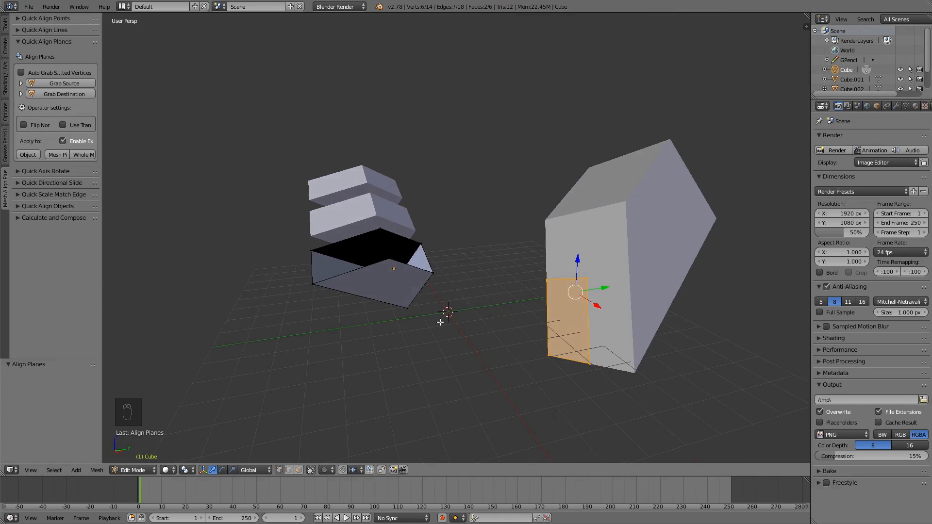
key(Tab)
key(ctrl+z)
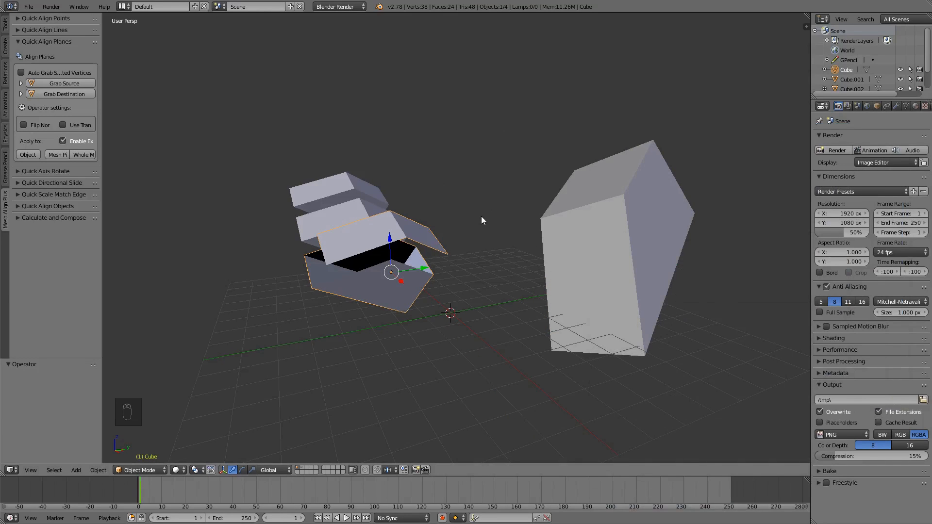
In Edit Mode, grab three corner vertices of the nearest block's raised light face as the Align Planes source.
middle_drag(481, 216, 467, 234)
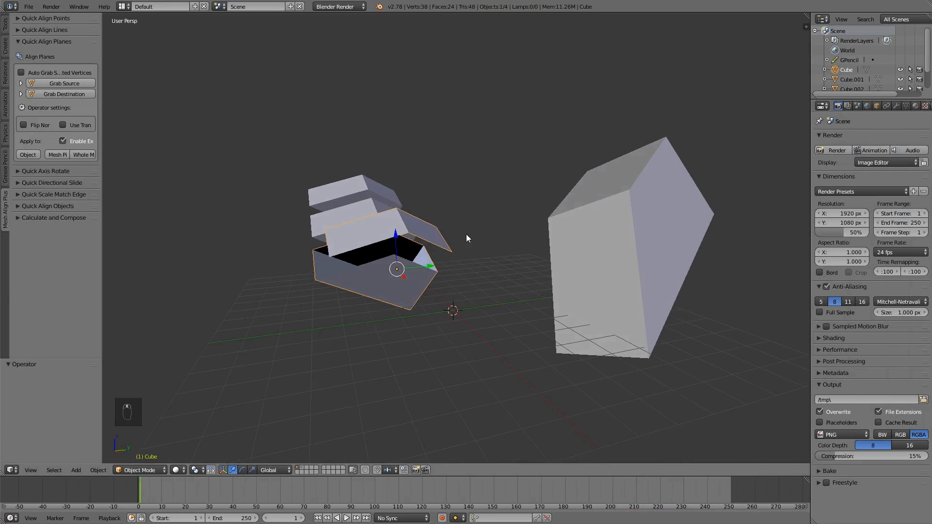
key(Tab)
right_click(396, 207)
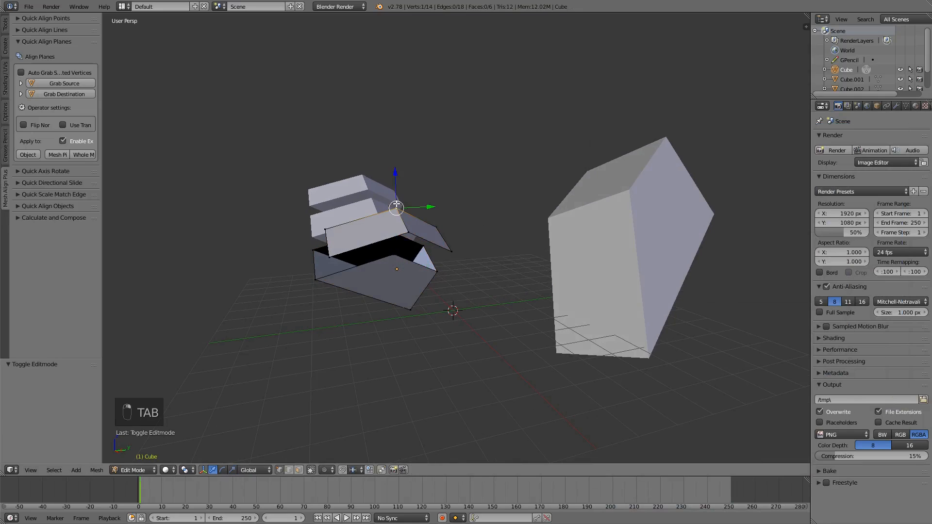
shift+right_click(323, 228)
shift+right_click(326, 251)
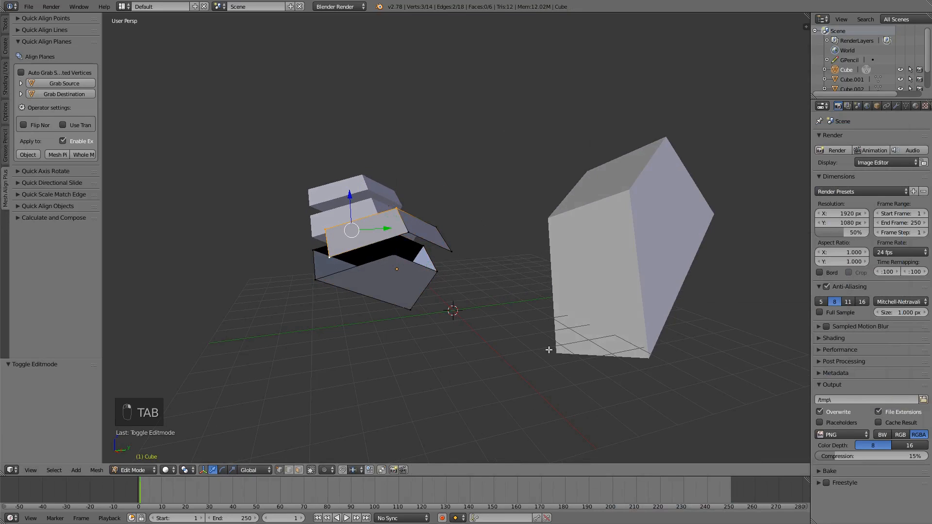
click(58, 83)
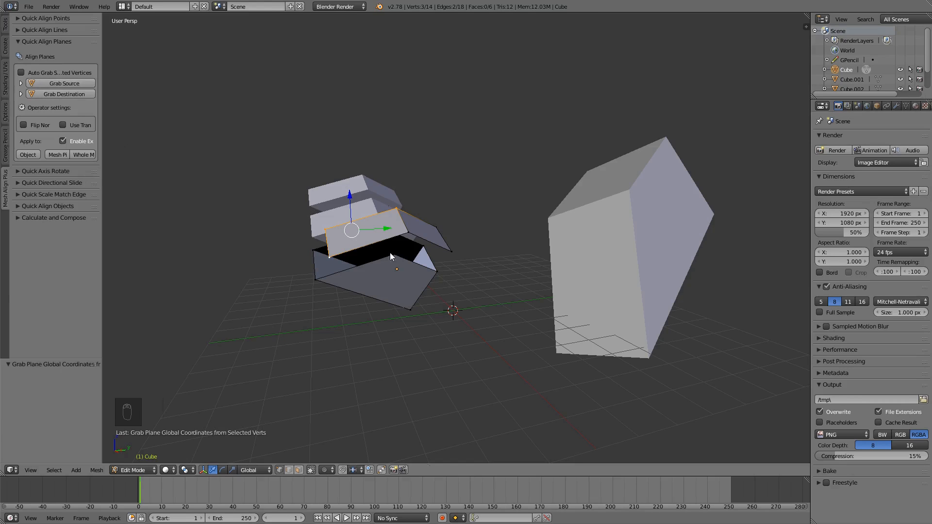
In Object Mode, try Align Planes on the nearest block's whole mesh, test moving and rotating it, and undo the alignment.
key(Tab)
click(81, 155)
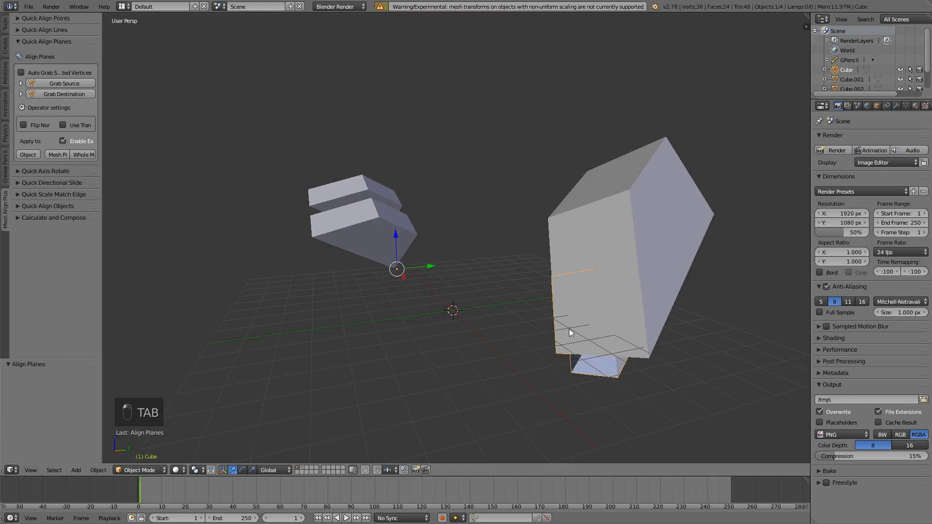
key(g)
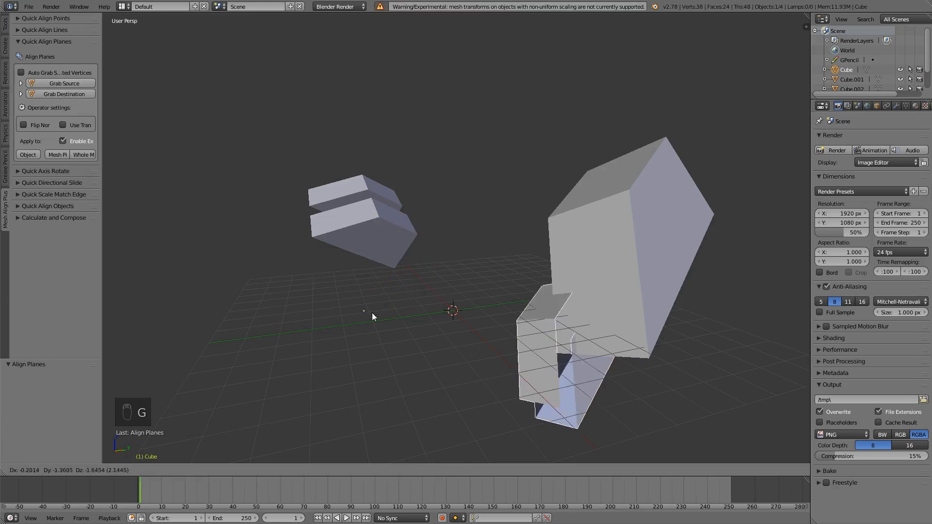
right_click(416, 286)
key(r)
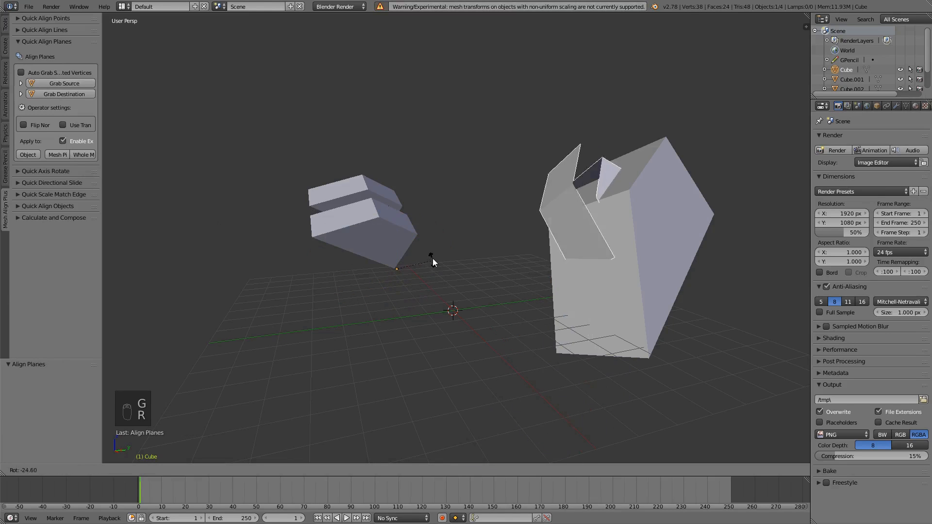
right_click(438, 254)
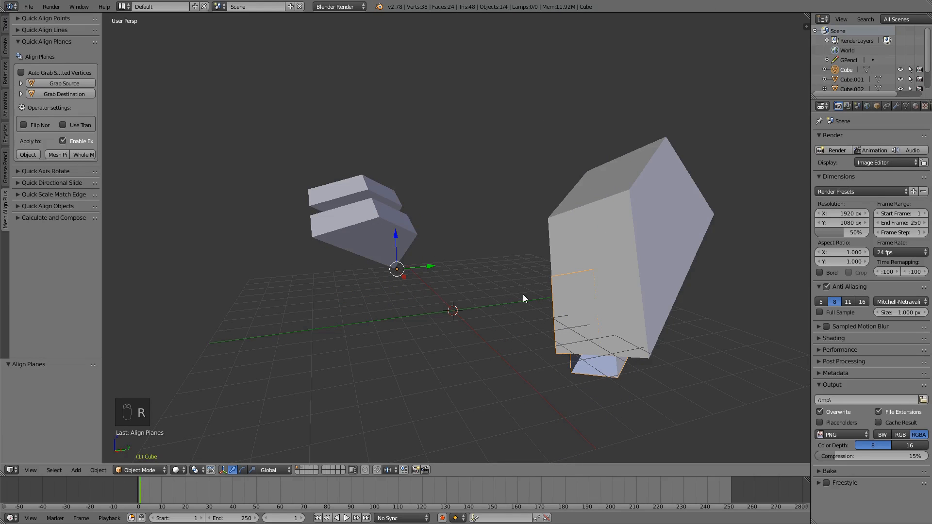
middle_drag(470, 309, 479, 321)
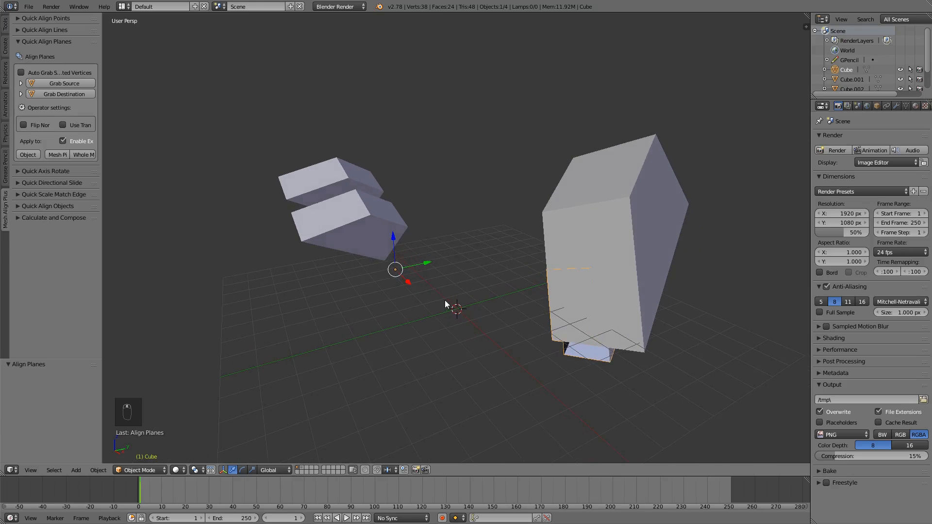
key(ctrl+z)
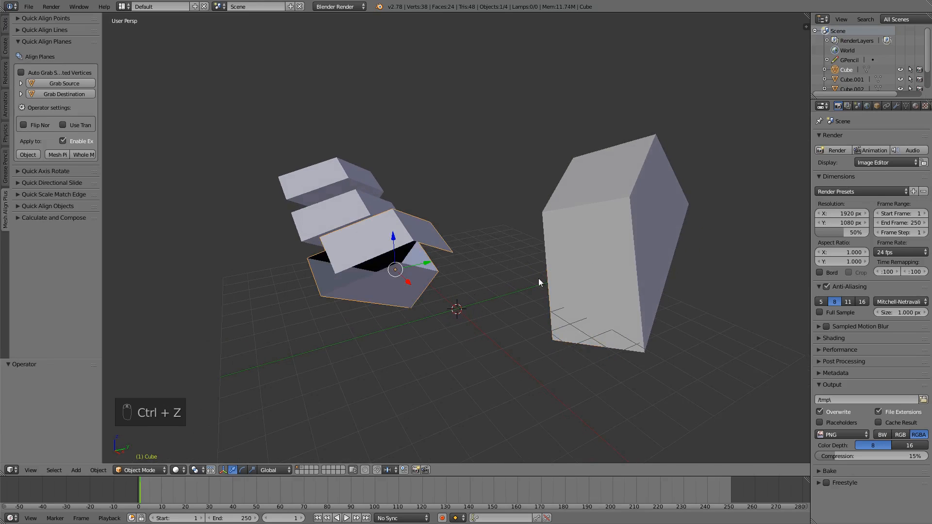
Try Align Planes on the nearest block as an object, test moving it, and undo the alignment.
click(29, 155)
key(g)
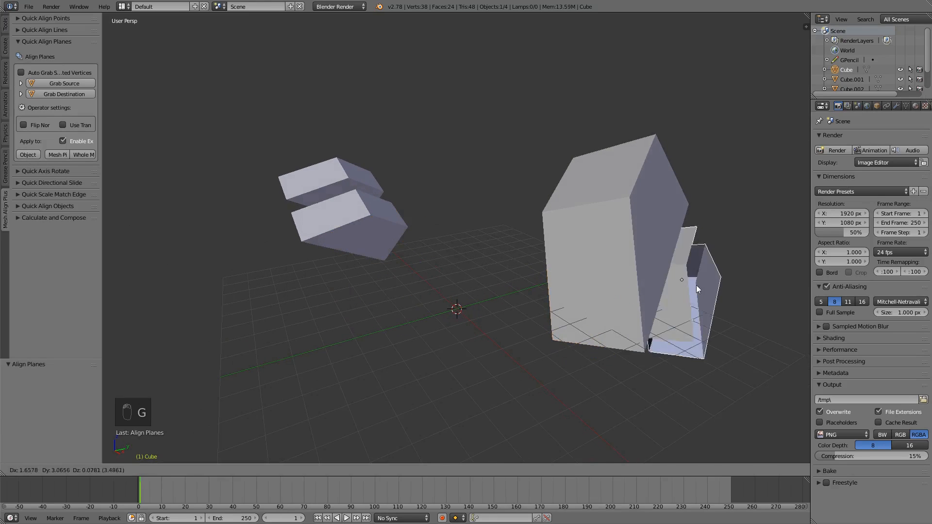
right_click(742, 265)
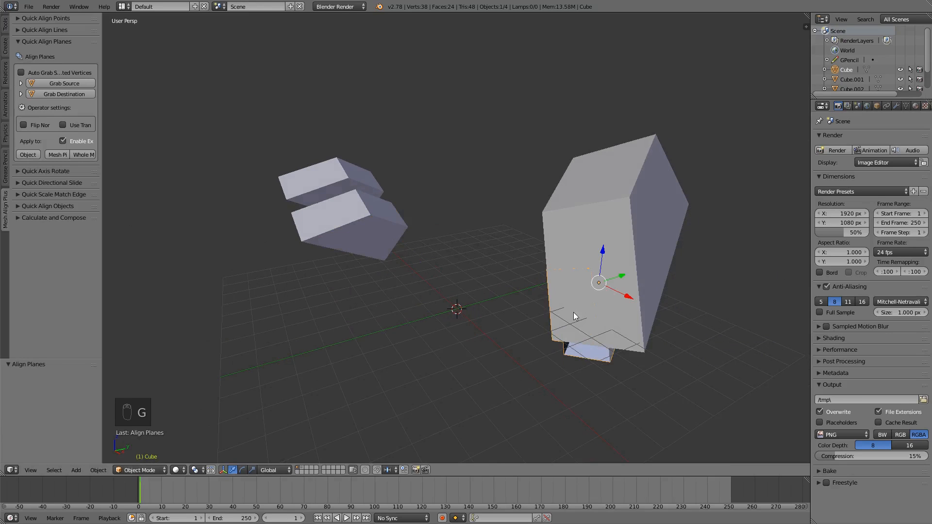
key(ctrl+z)
Repeat the whole-mesh Align Planes on the block, check its origin with cancelled move and rotate tests, and undo.
click(88, 155)
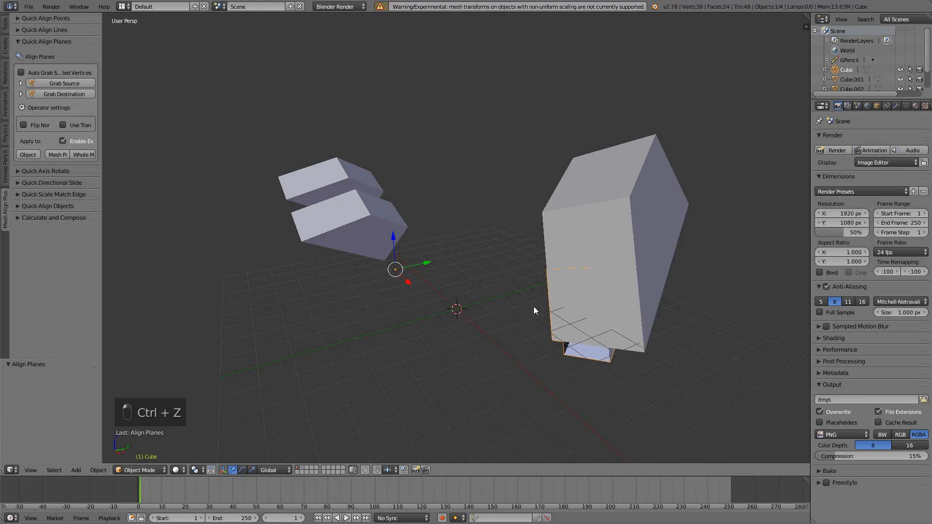
key(g)
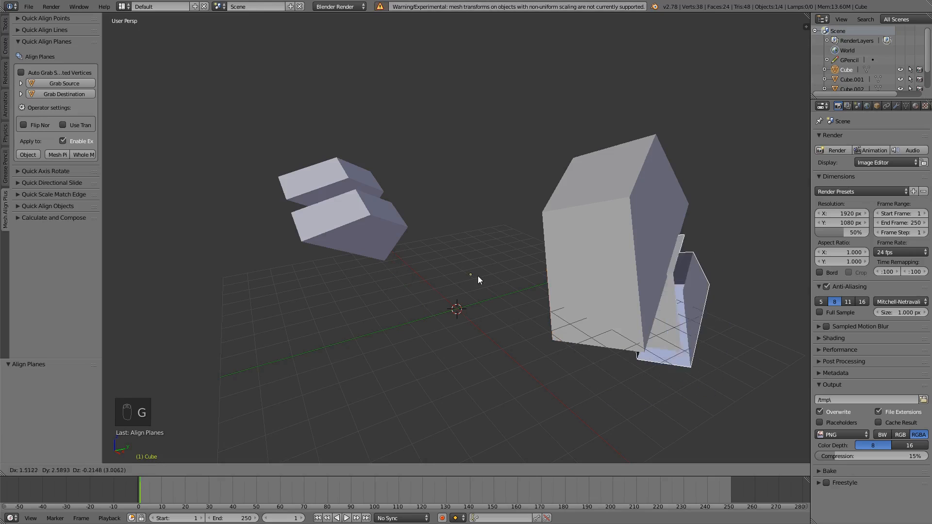
right_click(357, 339)
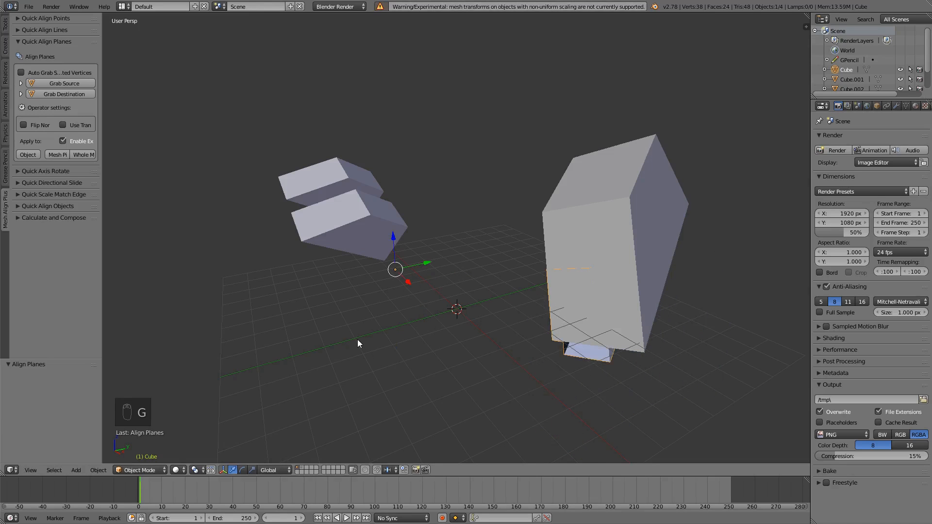
key(r)
right_click(432, 309)
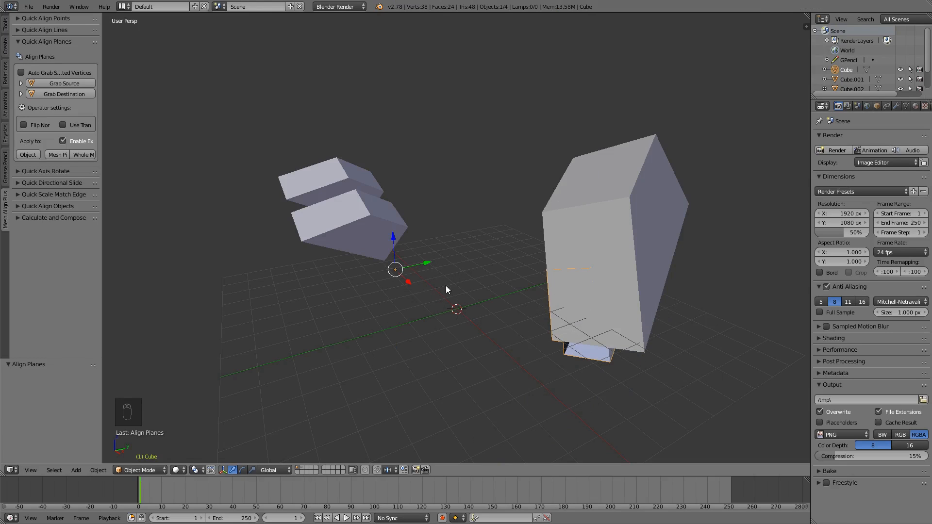
key(ctrl+z)
Delete the nearest split block and select the next small block in front.
key(x)
click(471, 304)
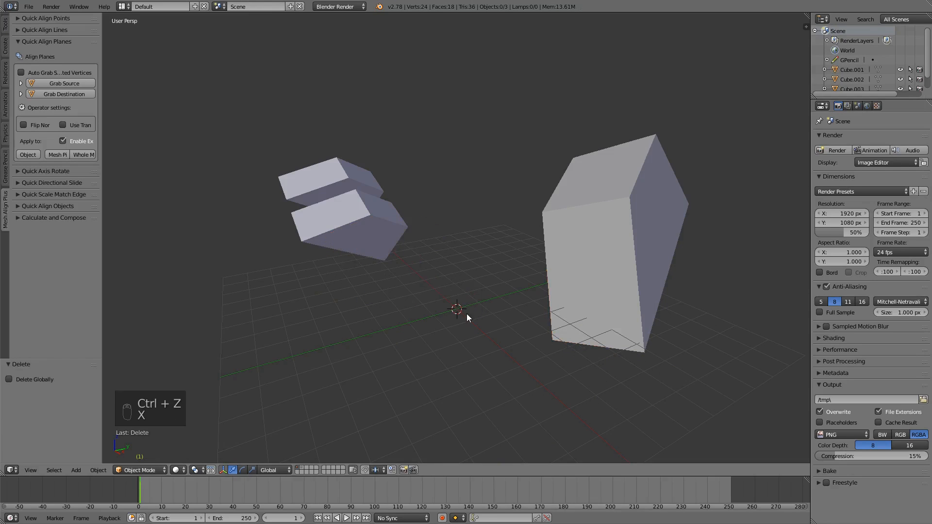
mouse_move(438, 292)
shift+middle_down()
mouse_move(436, 313)
mouse_move(436, 303)
shift+middle_up()
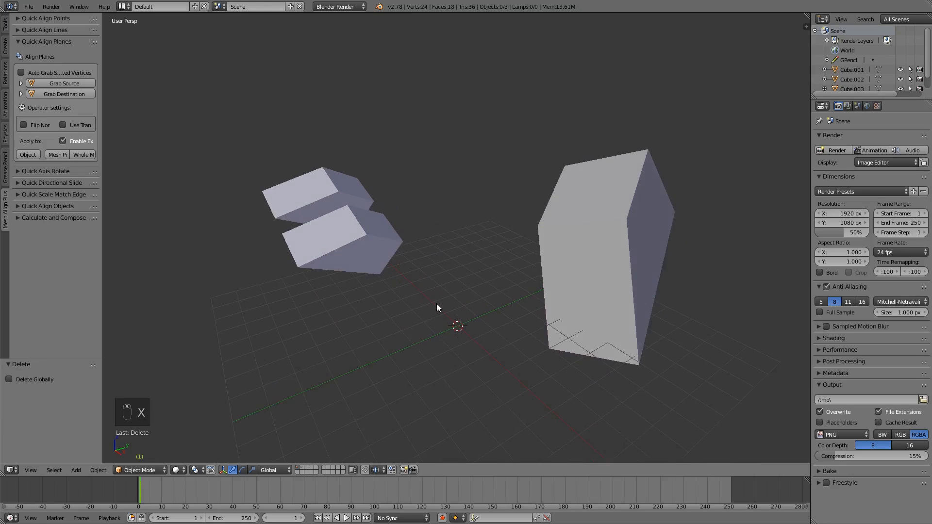
scroll(436, 304, up, 2)
shift+middle_drag(318, 253, 395, 292)
right_click(395, 292)
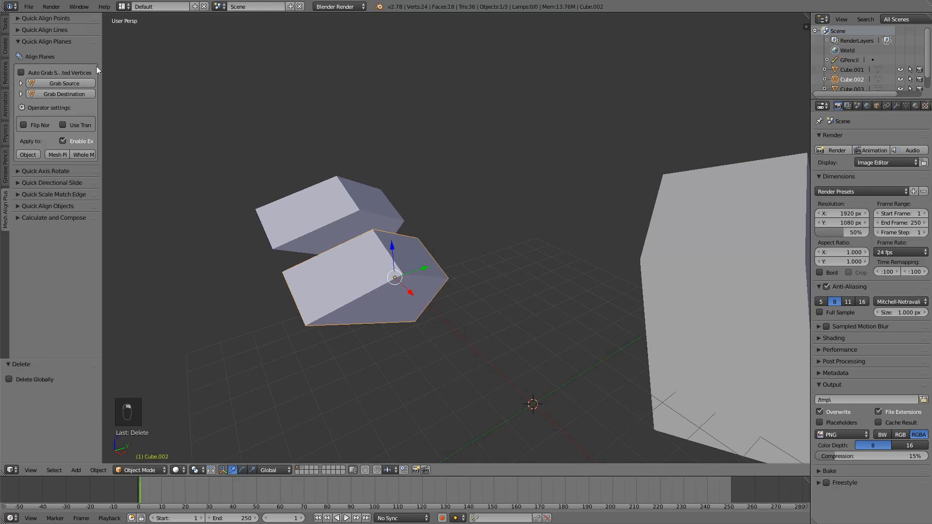
middle_drag(403, 258, 360, 230)
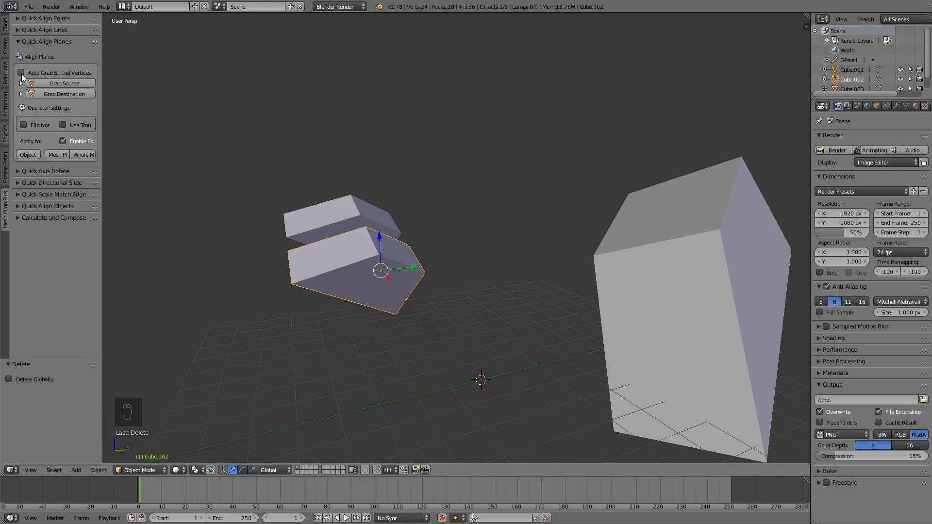
Enable Auto Grab Source from Selected Vertices and align the small block as an object using three corner vertices of its upper dark face.
click(21, 73)
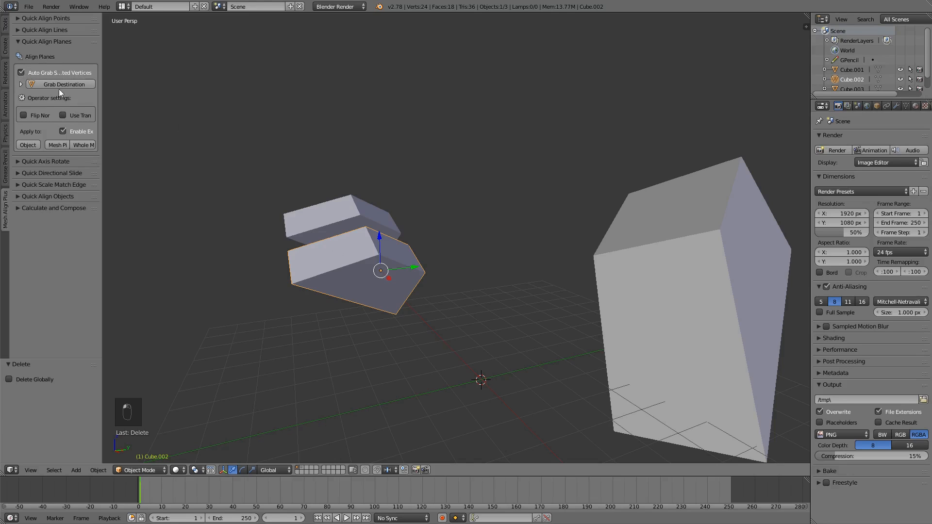
key(Tab)
middle_drag(447, 308, 389, 242)
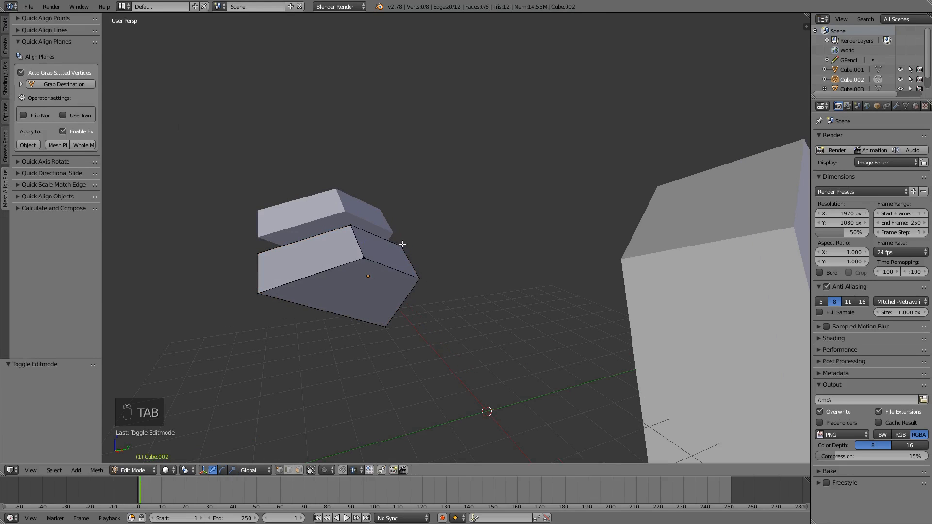
right_click(402, 244)
shift+right_click(353, 226)
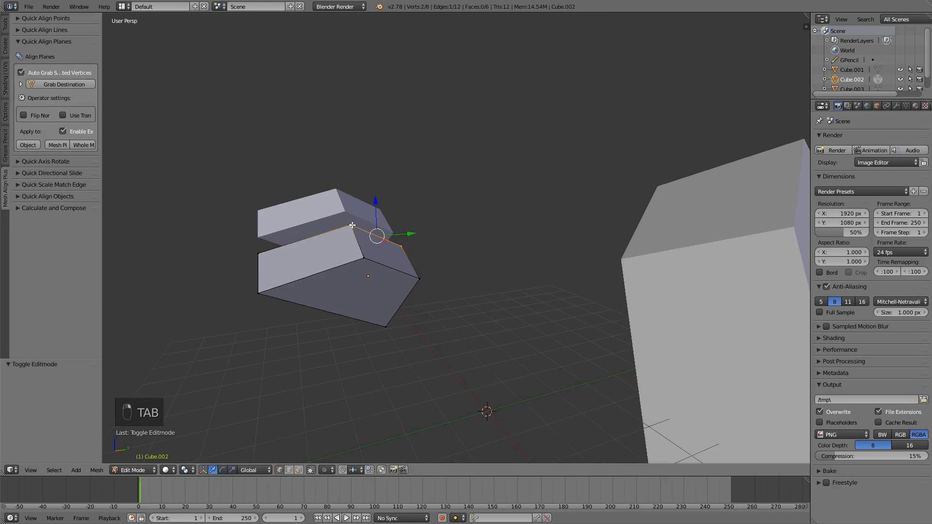
shift+right_click(363, 260)
middle_drag(445, 308, 354, 257)
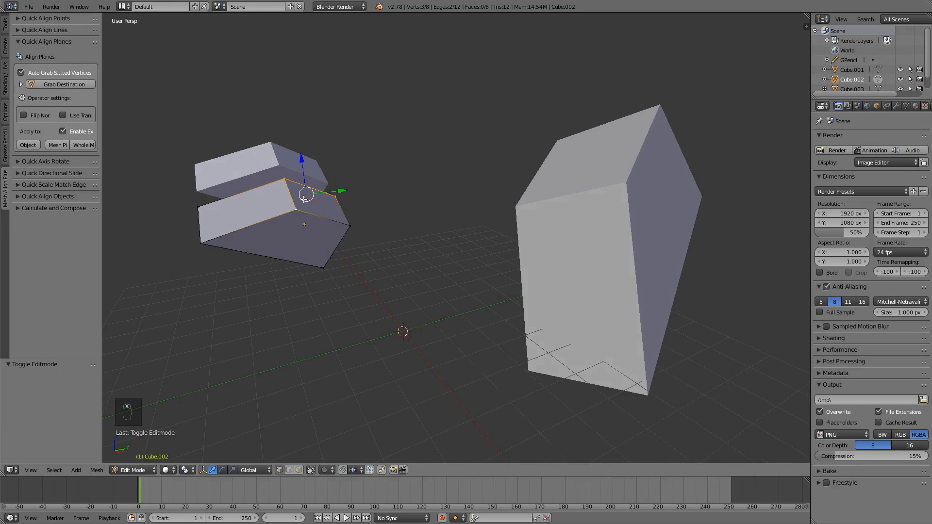
click(28, 144)
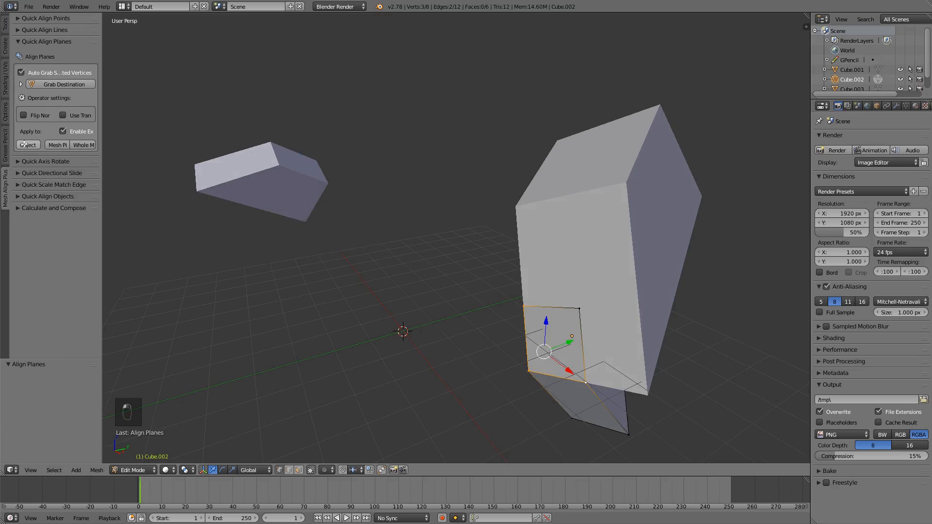
Align the small block as an object using three corner vertices of its underside face.
middle_drag(618, 343, 486, 276)
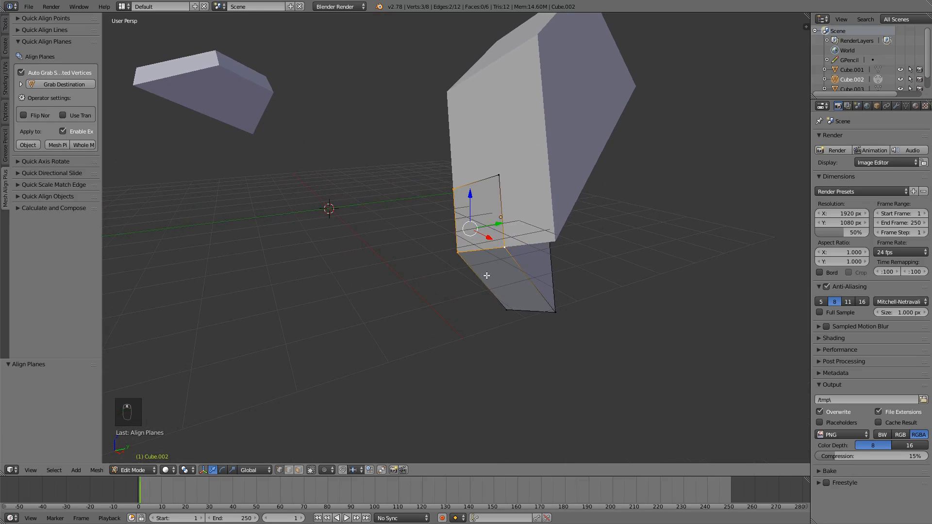
middle_drag(264, 175, 507, 312)
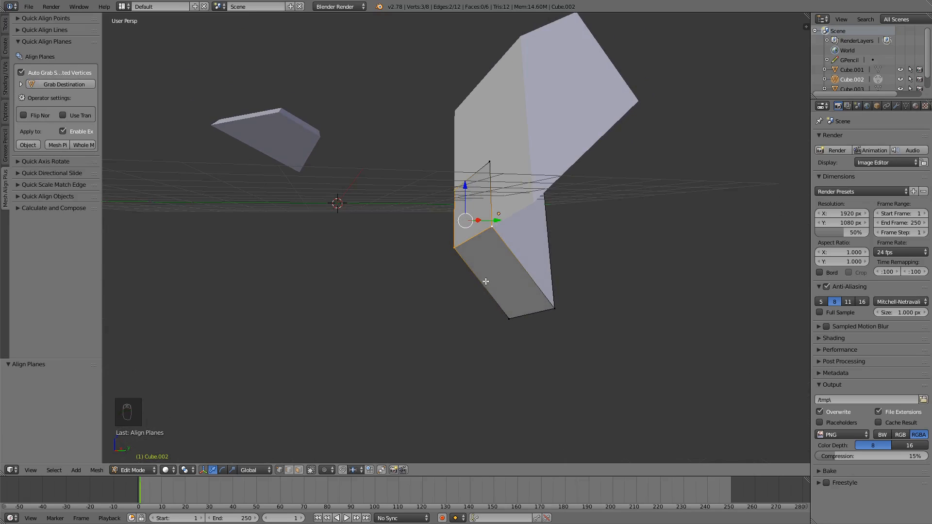
click(455, 247)
shift+click(510, 318)
shift+click(552, 313)
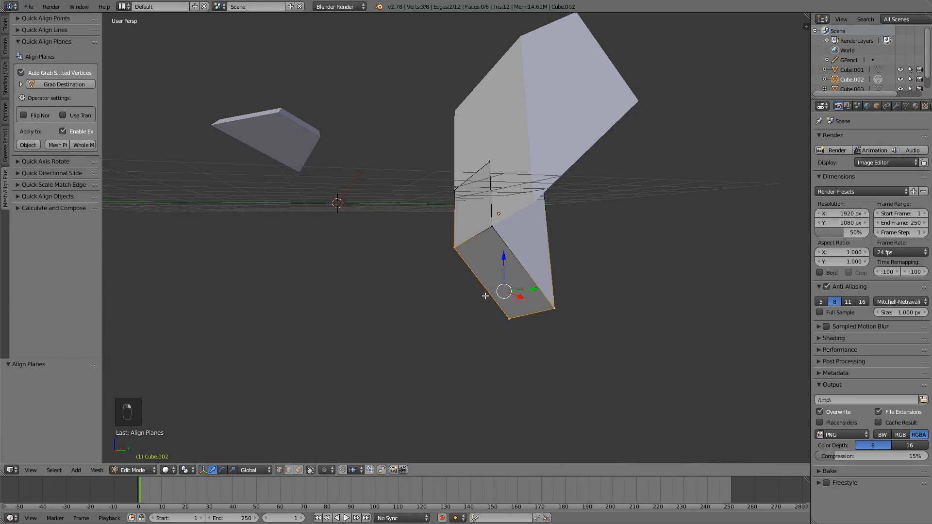
click(24, 144)
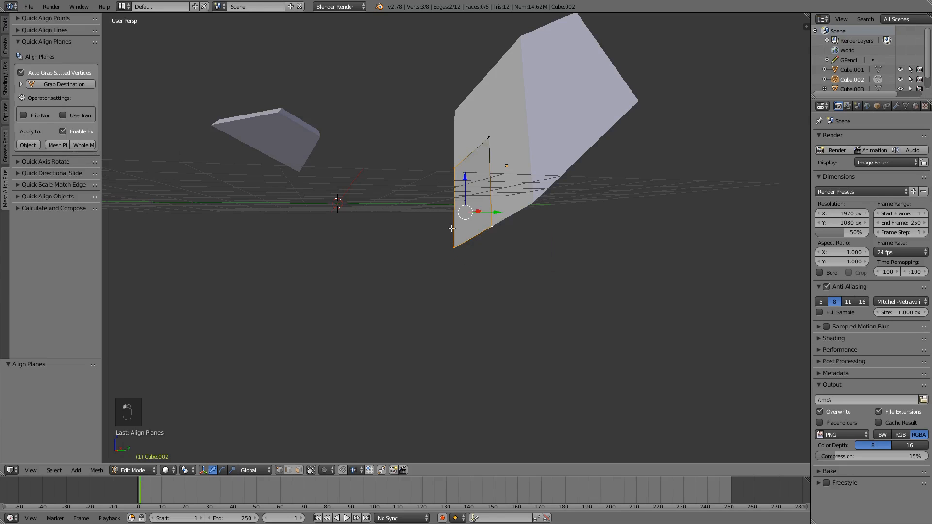
Align the small block as an object using three corner vertices of its far side face.
middle_drag(340, 272, 402, 189)
right_click(460, 115)
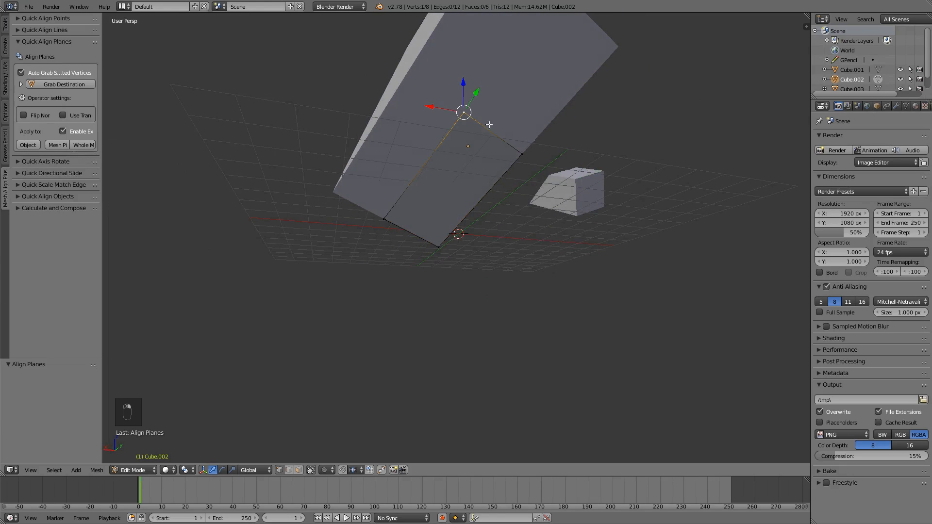
shift+right_click(524, 153)
shift+right_click(439, 246)
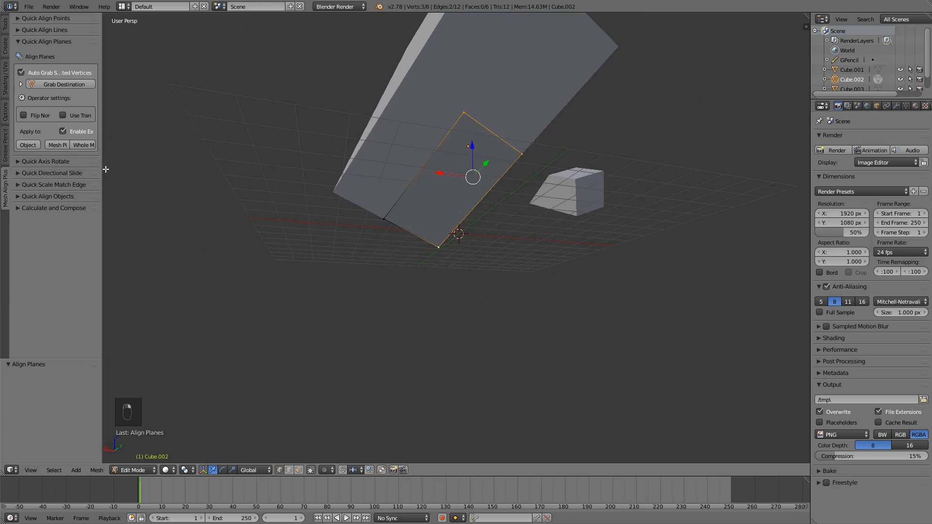
click(34, 147)
Align the small block as an object using three corner vertices of its light front end face.
middle_drag(263, 161, 570, 190)
middle_drag(498, 201, 558, 241)
right_click(416, 209)
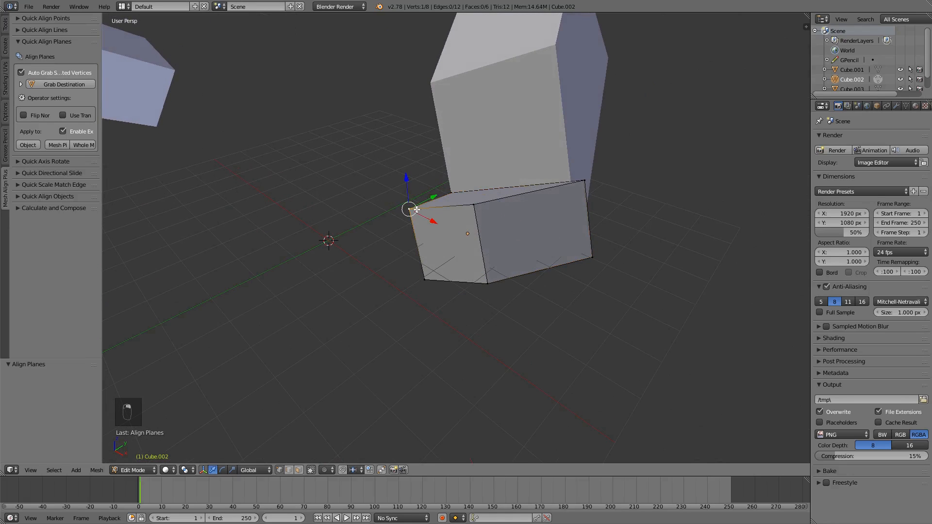
shift+right_click(427, 273)
shift+right_click(491, 284)
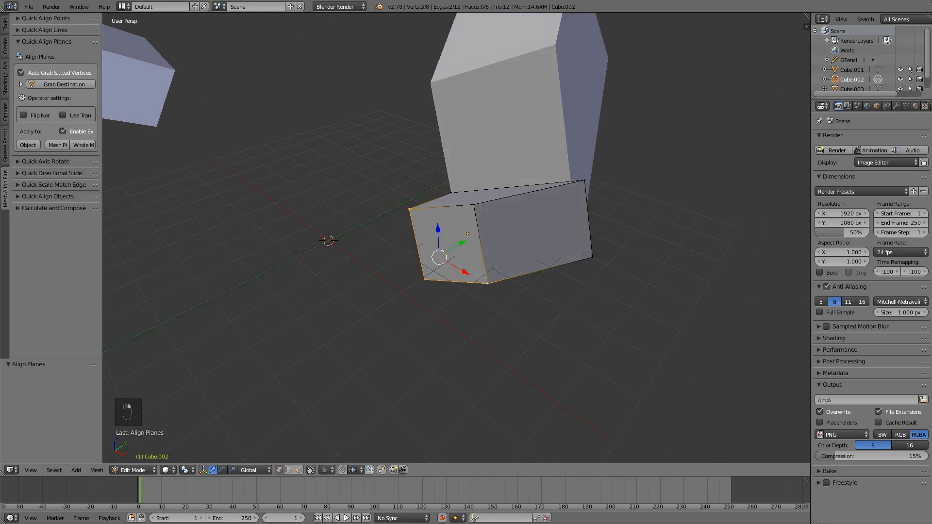
click(28, 146)
Align the small block as an object using three corner vertices of its long side face.
right_click(511, 188)
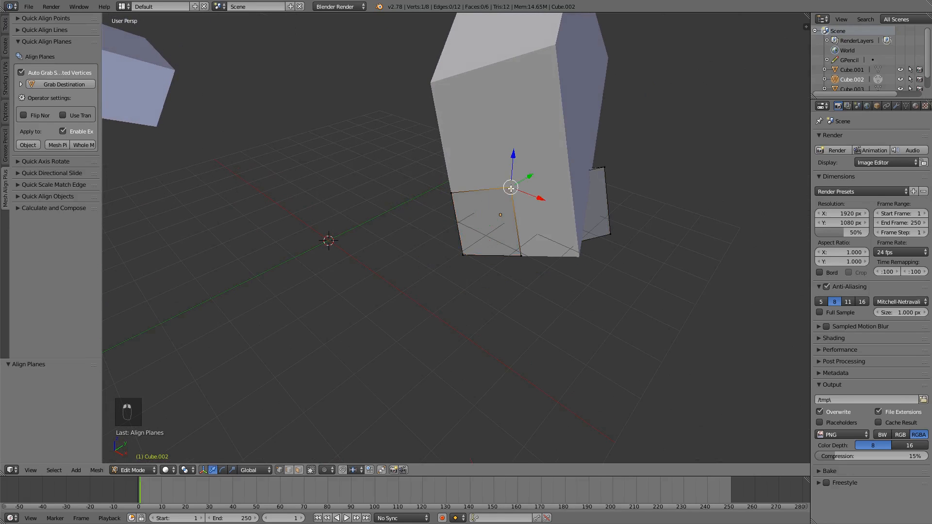
shift+right_click(616, 167)
shift+right_click(607, 209)
click(28, 145)
Leave mesh editing and delete the small block along with the two remaining blocks to clear the scene.
middle_drag(617, 219, 495, 270)
key(Tab)
key(x)
click(454, 235)
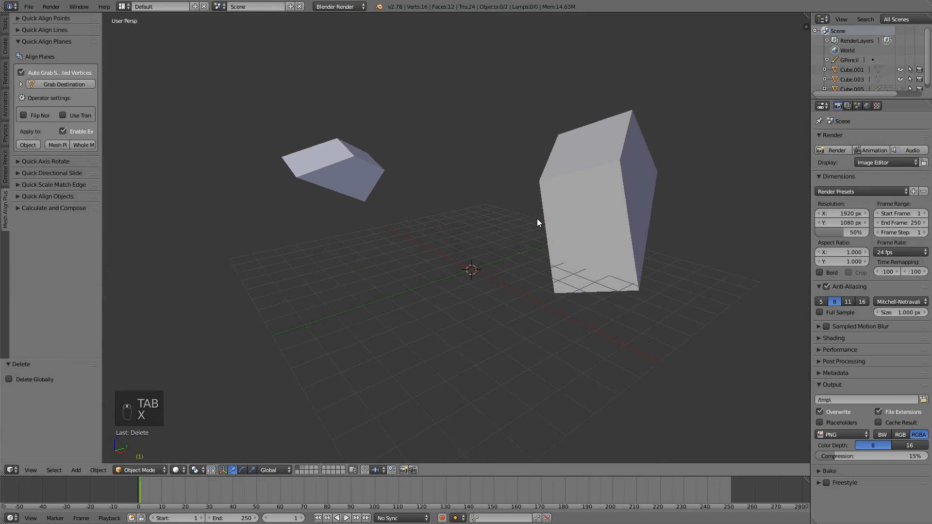
middle_drag(537, 222, 526, 245)
middle_drag(526, 208, 503, 233)
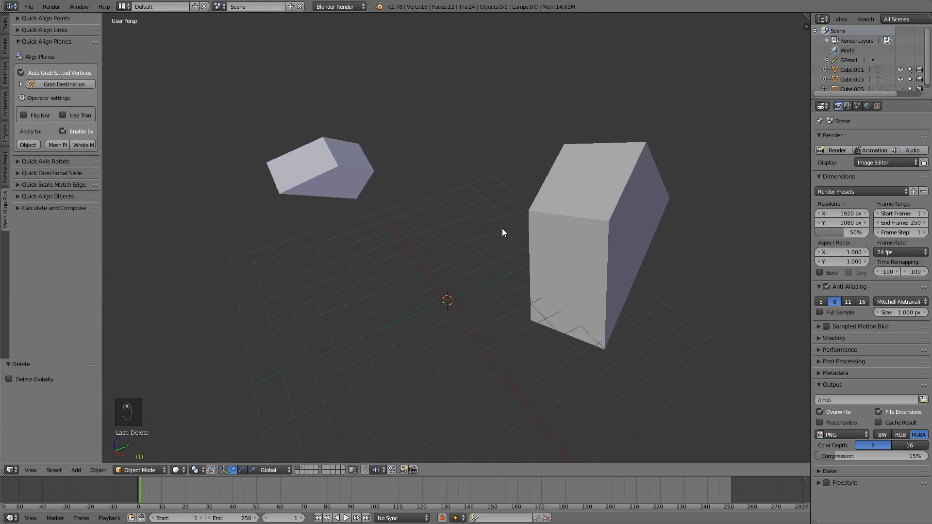
right_click(313, 165)
shift+right_click(541, 228)
key(x)
click(509, 256)
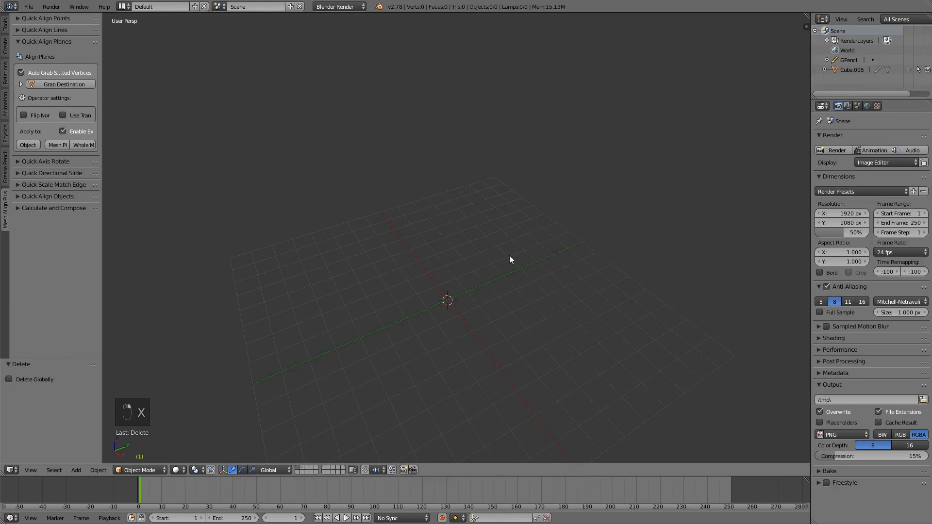
Add a mesh cube at the origin of the empty scene.
key(shift+a)
mouse_move(495, 255)
click(534, 267)
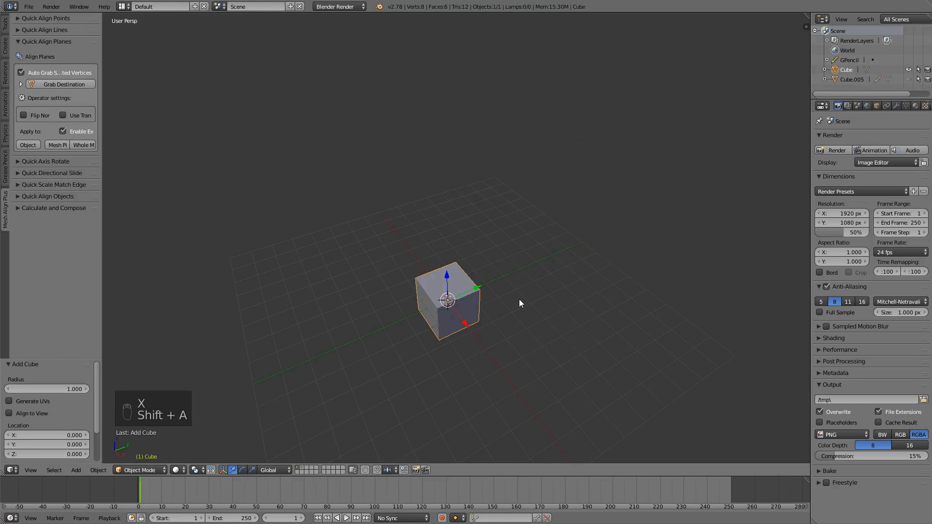
scroll(521, 301, up, 2)
shift+middle_drag(521, 303, 510, 206)
middle_drag(511, 205, 572, 205)
scroll(571, 205, down, 2)
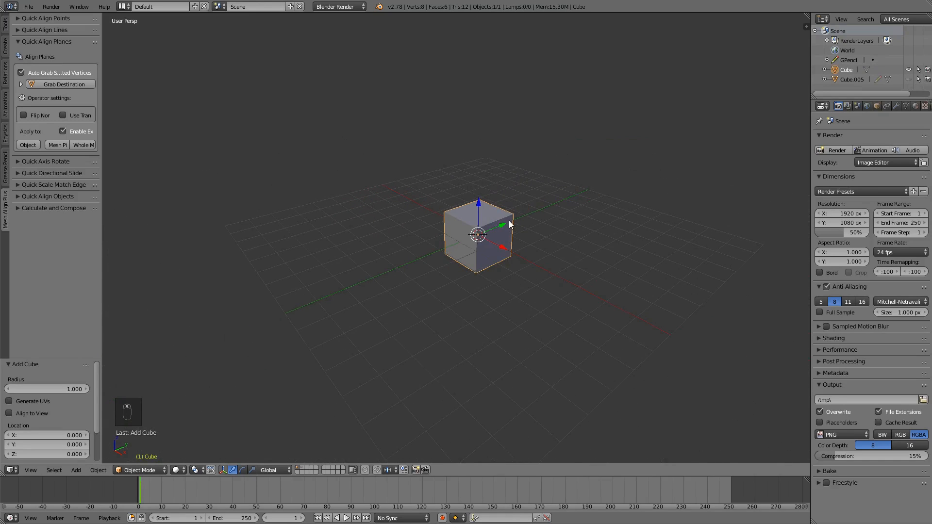
Add a mesh cone at the origin with 3 vertices.
key(shift+a)
mouse_move(491, 185)
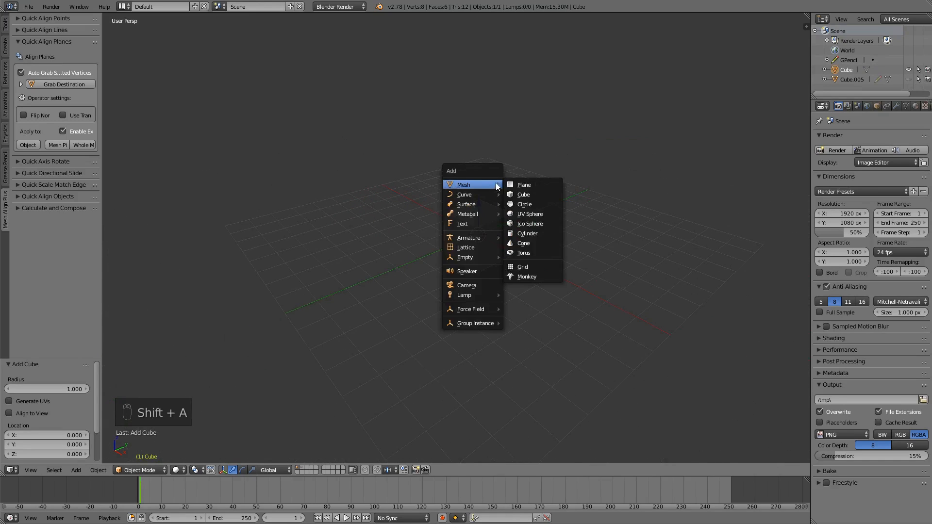
click(521, 245)
click(74, 389)
text(3)
key(Return)
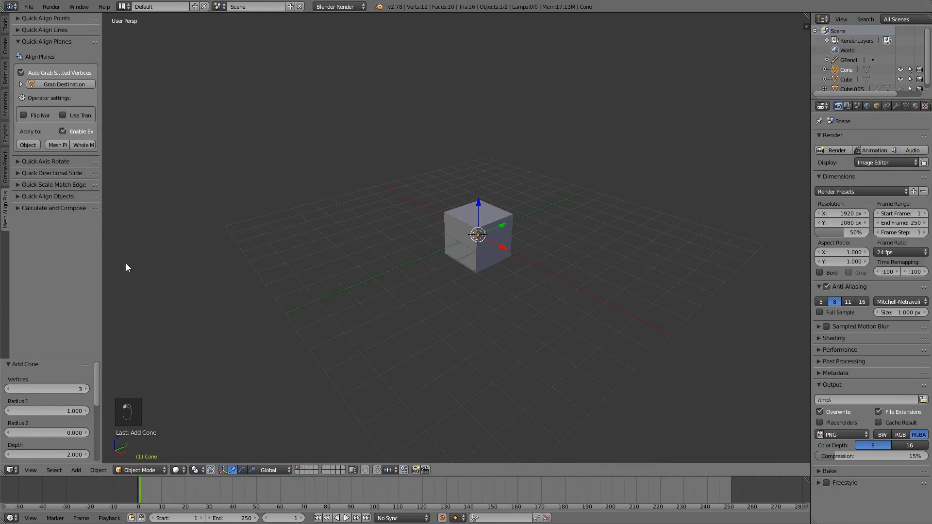
Stretch the cone's mesh along global Z by about 2, and enlarge it uniformly to several times its size.
key(Tab)
key(s)
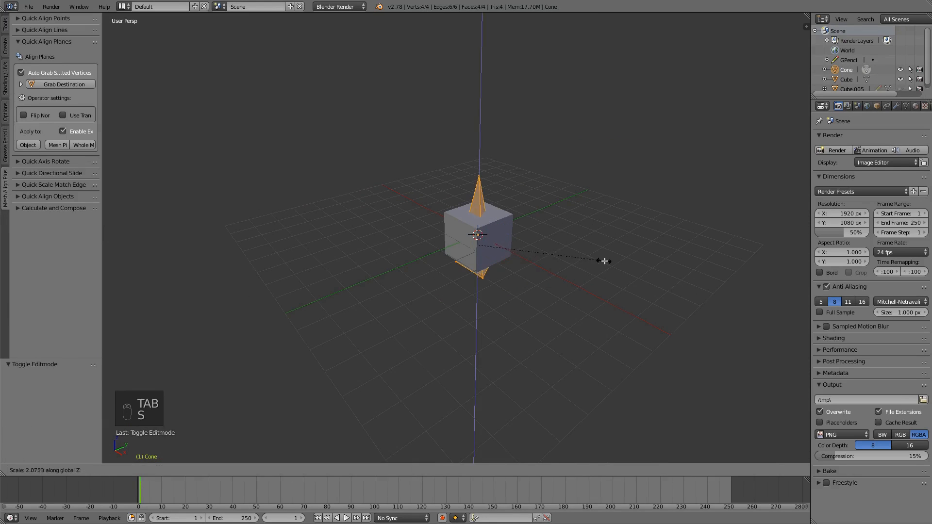
click(603, 259)
key(s)
click(734, 240)
key(Tab)
Move the cone away from the cube by about X -6.7, Y 4.8, Z 5.2.
scroll(631, 266, down, 2)
mouse_move(592, 270)
middle_down()
mouse_move(631, 266)
mouse_move(592, 278)
mouse_move(600, 272)
middle_up()
key(g)
click(423, 166)
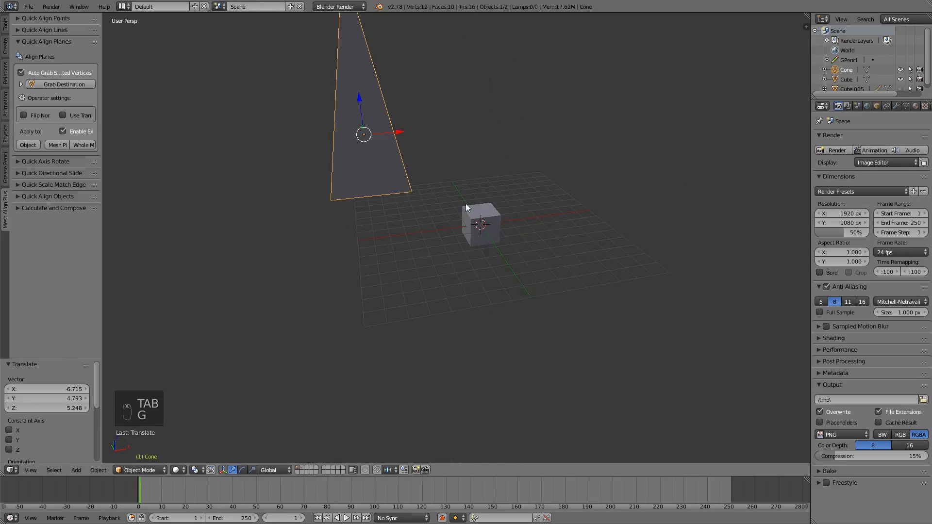
Move the cube's lower front edge by -2 along Y to skew its shape.
right_click(491, 222)
key(Tab)
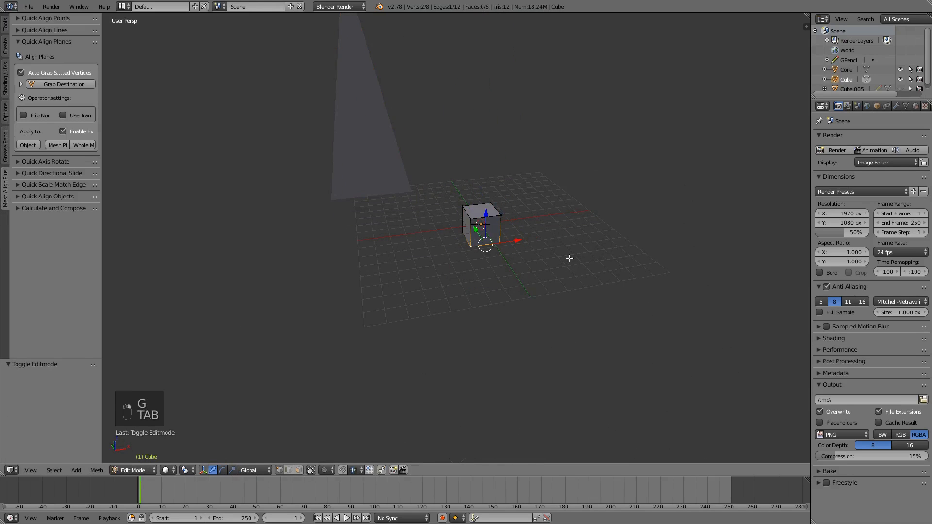
text(gy-2)
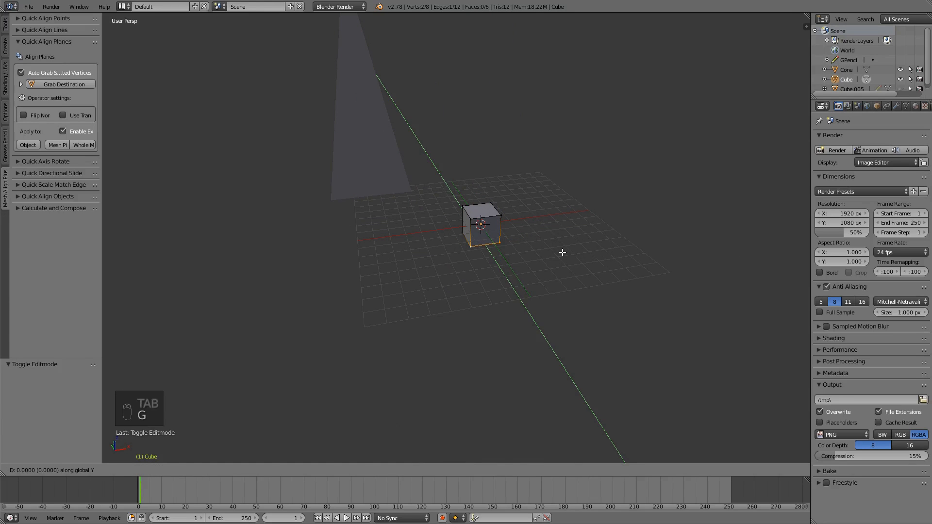
key(Return)
scroll(589, 243, up, 3)
middle_drag(572, 263, 505, 281)
Move the skewed cube as an object away from the origin and rotate it by about -13.4°.
key(Tab)
scroll(467, 266, down, 1)
key(g)
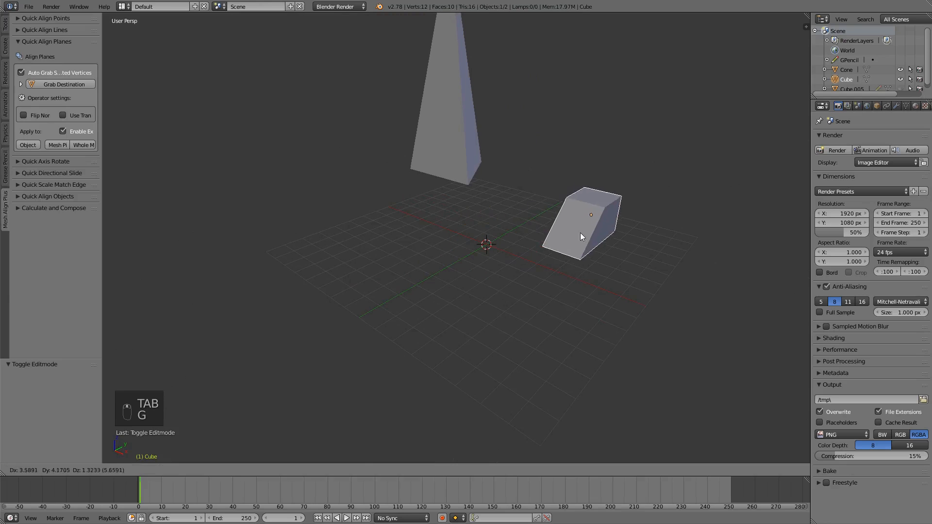
click(577, 206)
key(r)
click(622, 243)
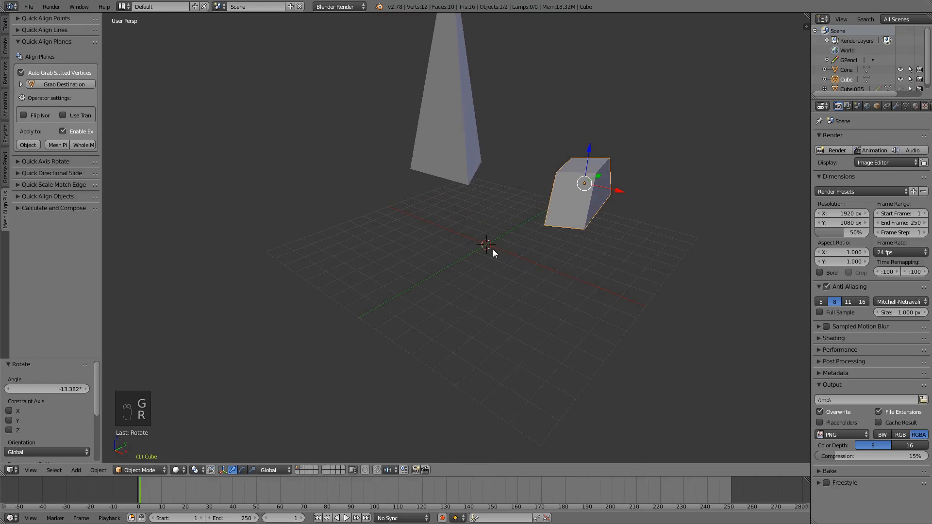
Add a second cube at the origin and move it by about X 0.64, Y 0.81, Z 0.33.
key(shift+a)
click(505, 258)
scroll(521, 278, up, 3)
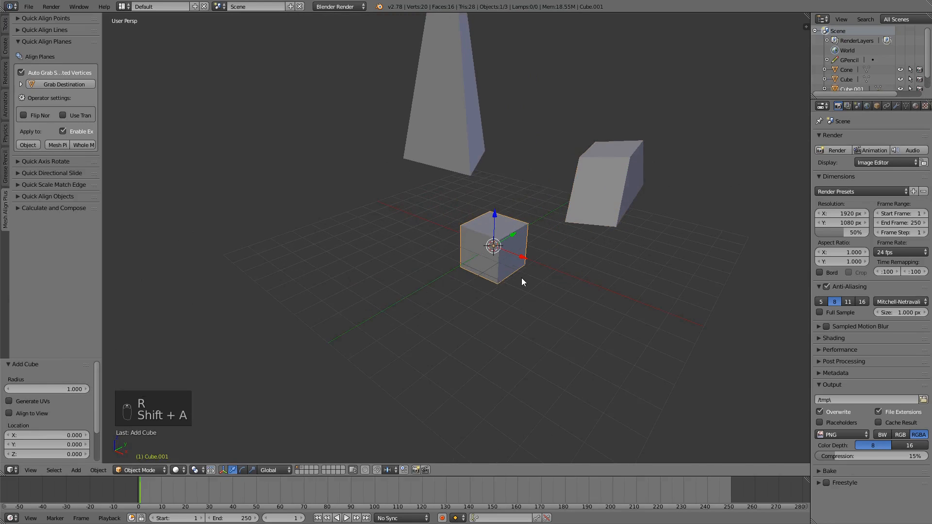
key(g)
click(552, 253)
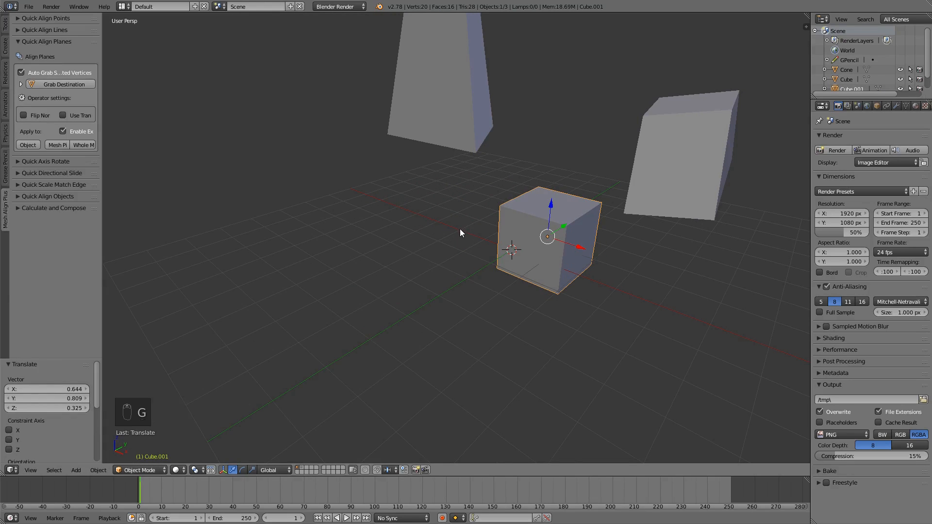
Rotate the second cube by about -12.6°.
key(r)
click(472, 255)
middle_drag(473, 255, 467, 285)
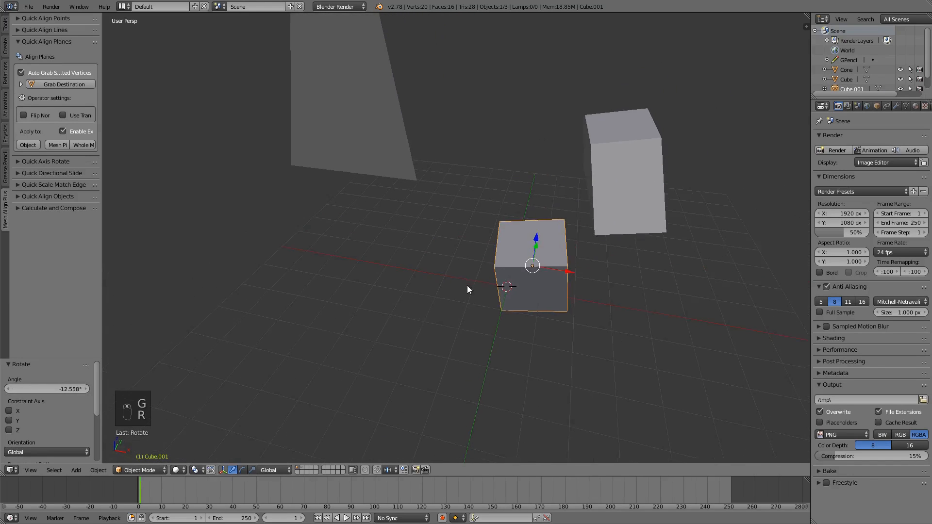
Rotate the skewed cube again and move it by about X -1.26, Y 0.67, Z 1.37.
right_click(639, 219)
key(r)
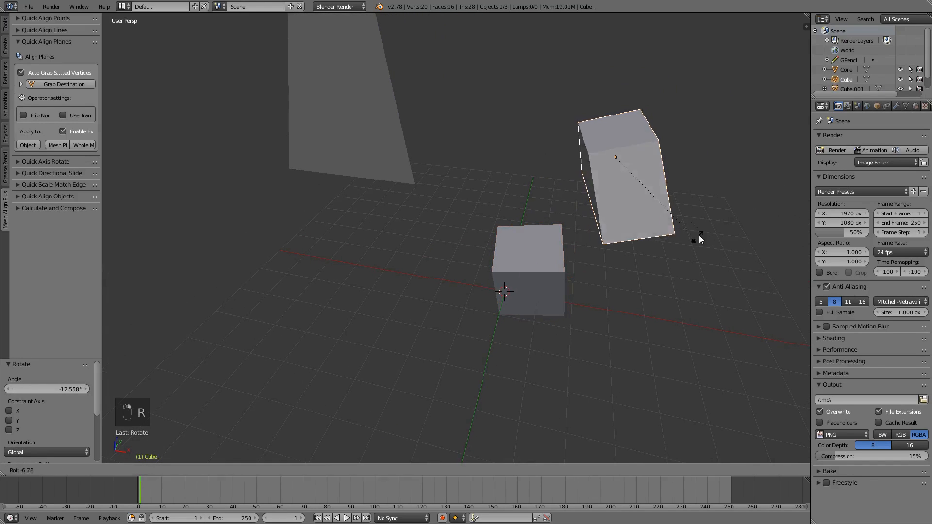
click(650, 248)
middle_drag(650, 248, 625, 209)
key(g)
click(586, 147)
middle_drag(587, 146, 669, 179)
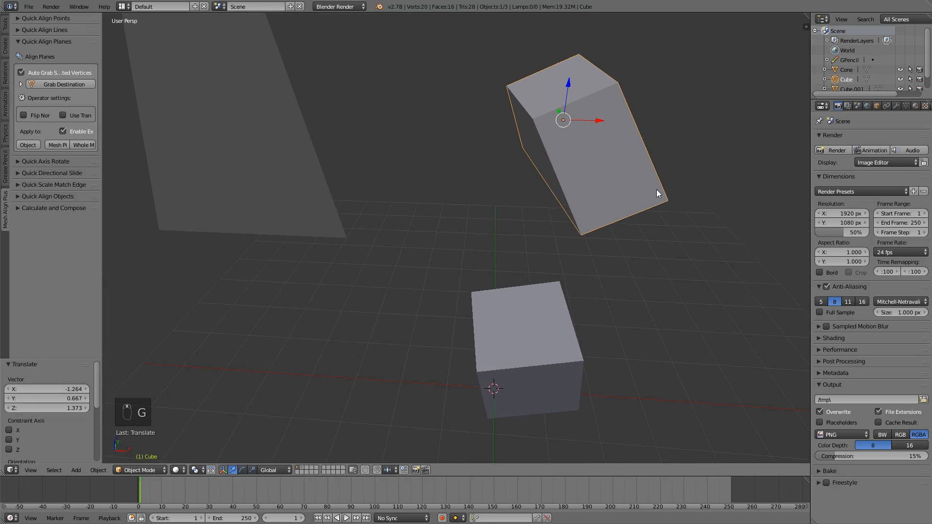
Sketch Grease Pencil arrows along the skewed cube's lower edge and from the front cube's corner to the cone's base corner, and undo them.
key(d)
mouse_move(669, 199)
mouse_down()
mouse_move(580, 236)
mouse_move(589, 241)
mouse_up()
key(d)
key(d)
key(d)
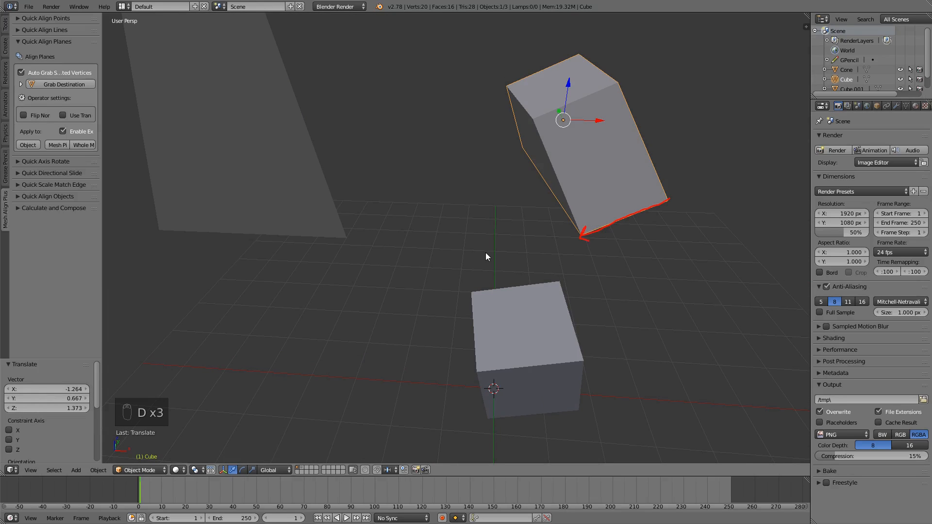
mouse_move(471, 290)
mouse_down()
mouse_move(379, 245)
mouse_move(348, 242)
mouse_move(355, 229)
mouse_up()
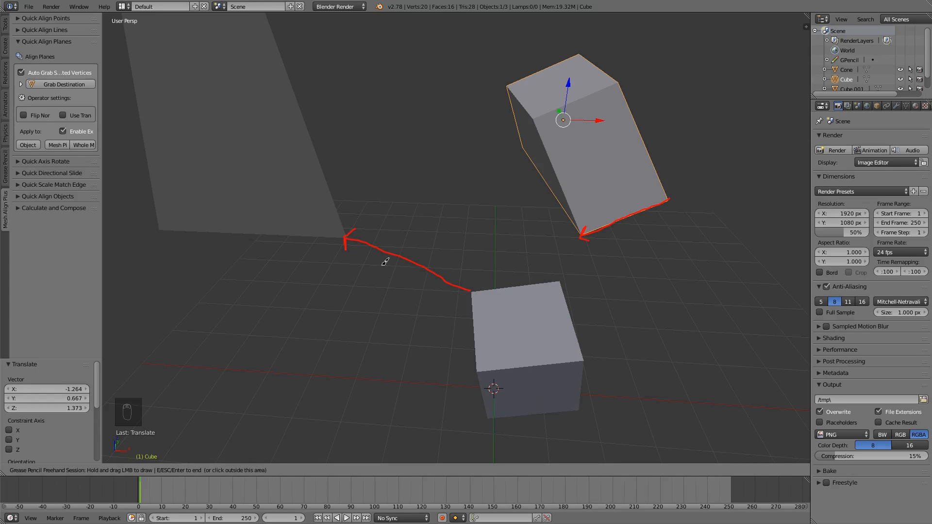
key(Escape)
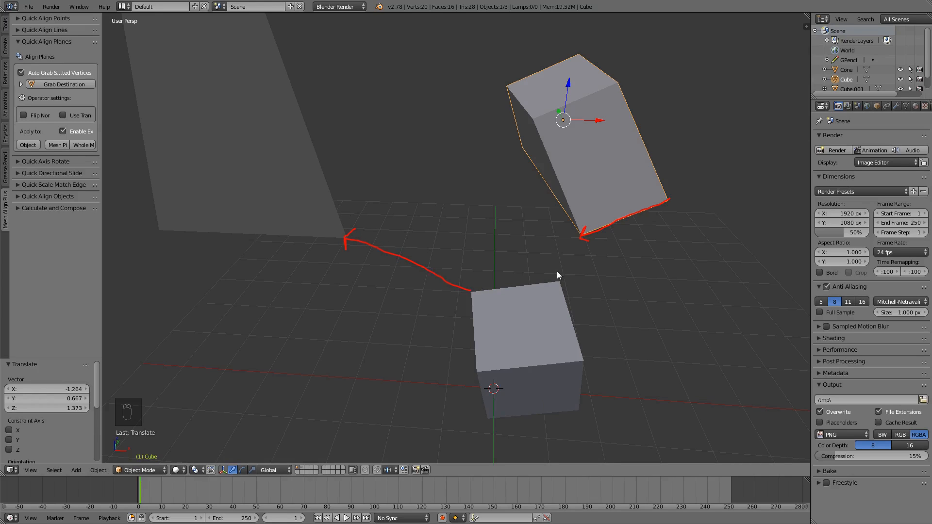
key(ctrl+z)
key(ctrl+z)
Switch from Quick Align Planes to Quick Align Lines and show its destination coordinates.
shift+middle_drag(435, 229, 445, 234)
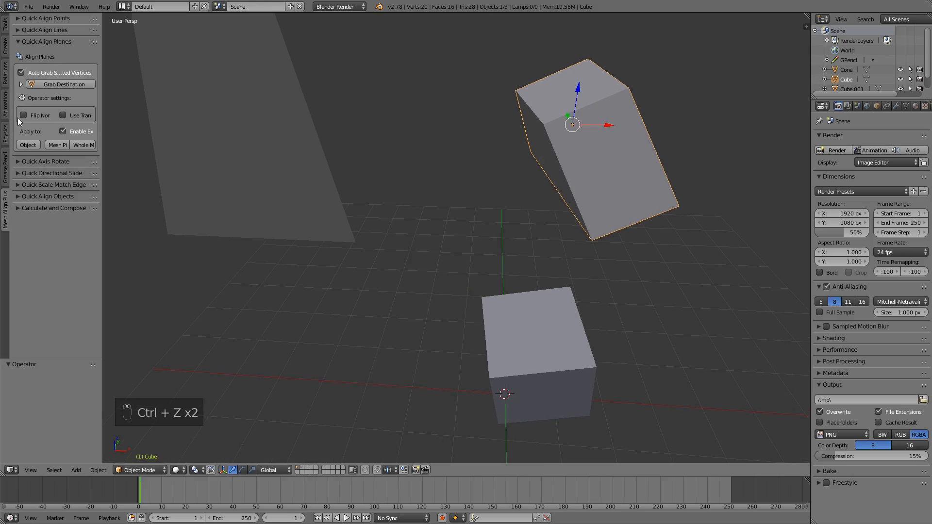
click(65, 41)
click(55, 29)
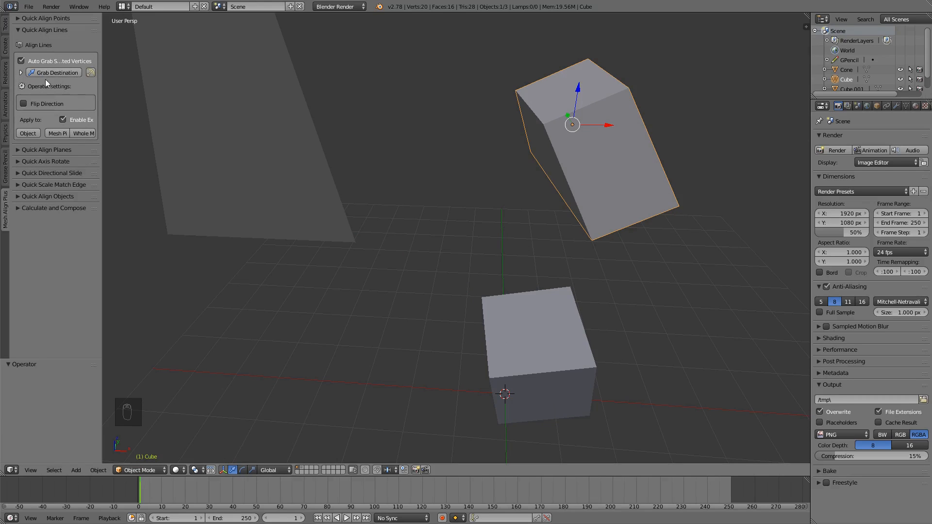
click(21, 72)
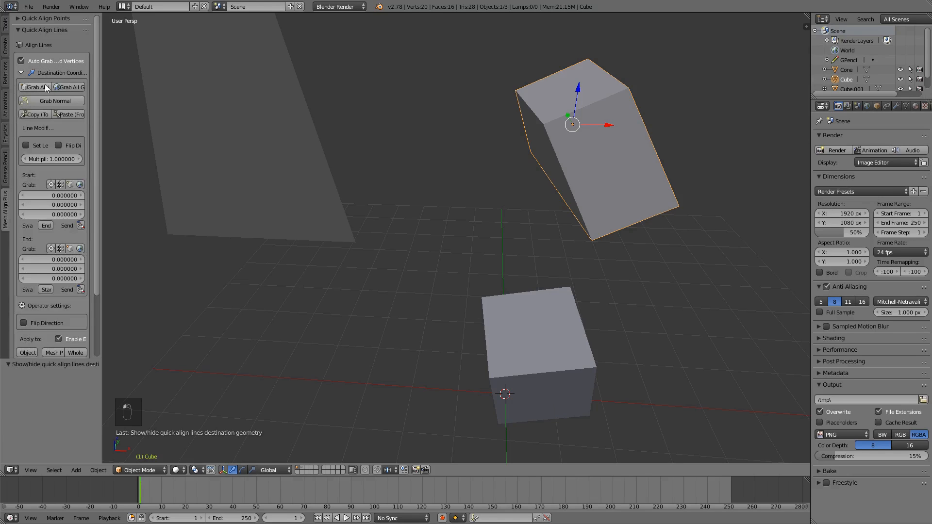
Grab the front cube's upper back corner vertex in global coordinates as the start of the destination line.
right_click(520, 321)
key(Tab)
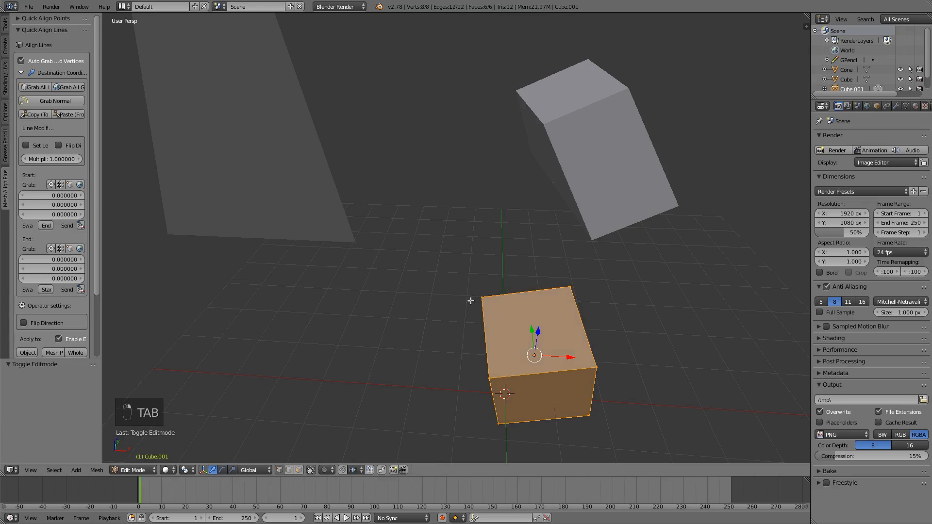
scroll(62, 133, down, 3)
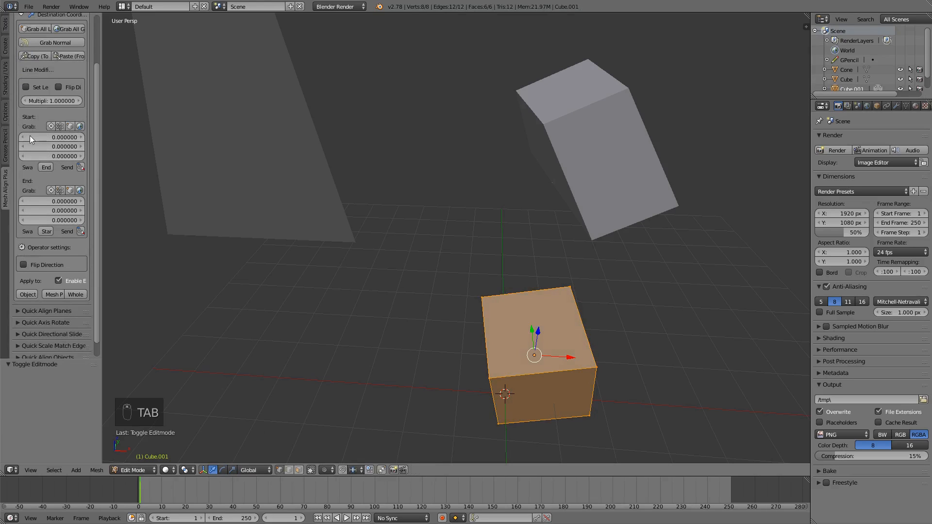
scroll(40, 207, up, 2)
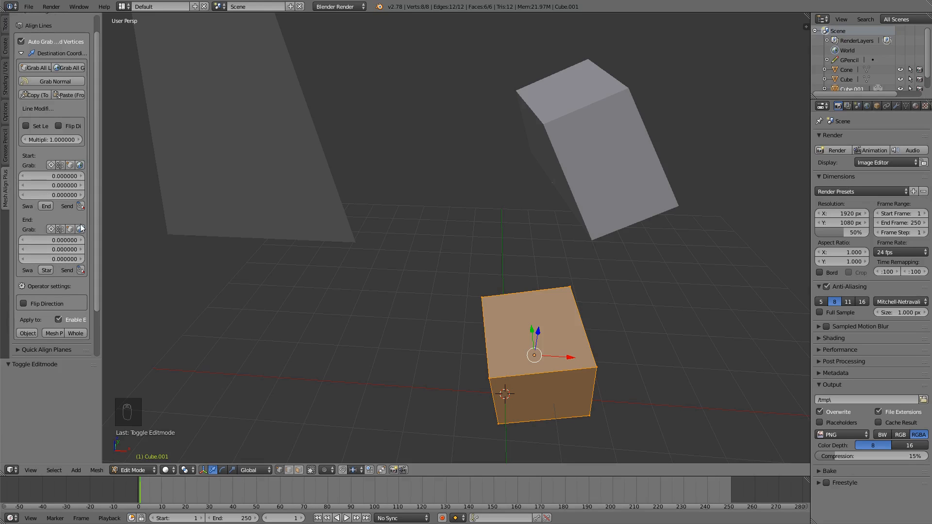
right_click(481, 297)
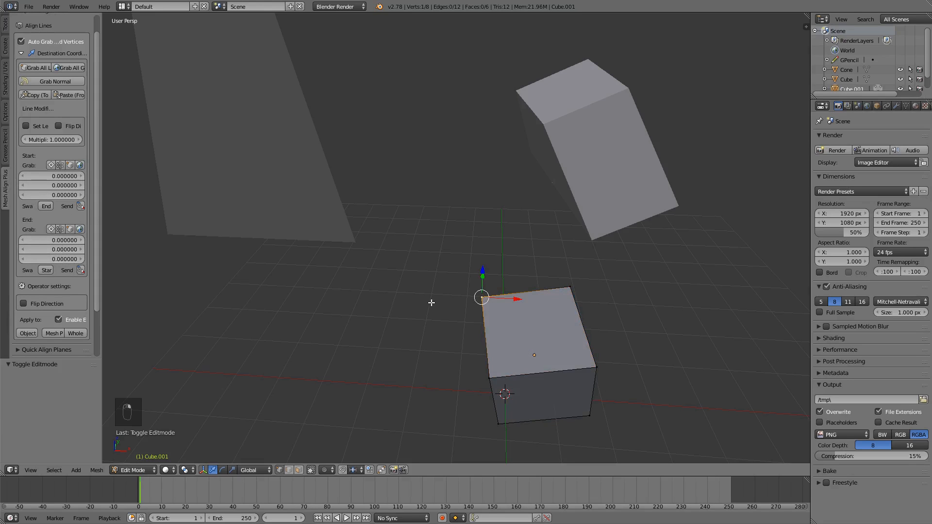
middle_drag(487, 312, 505, 295)
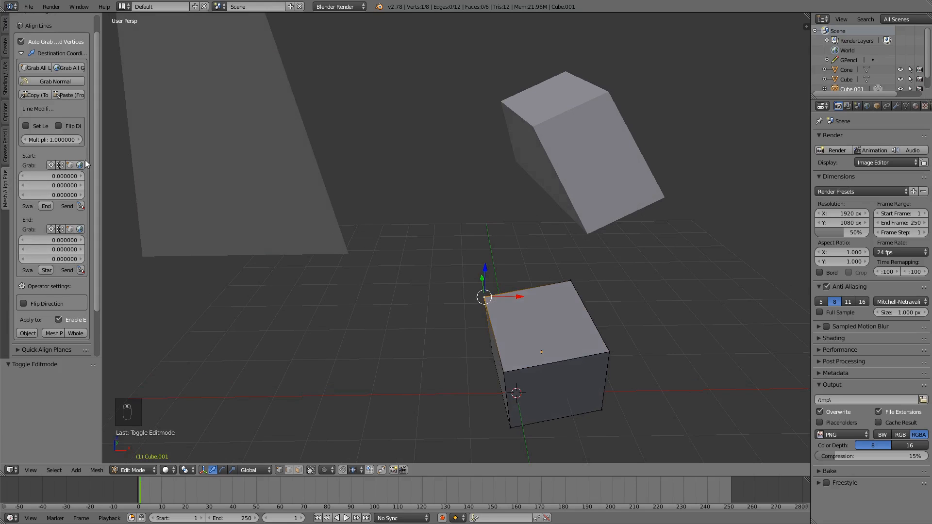
click(81, 166)
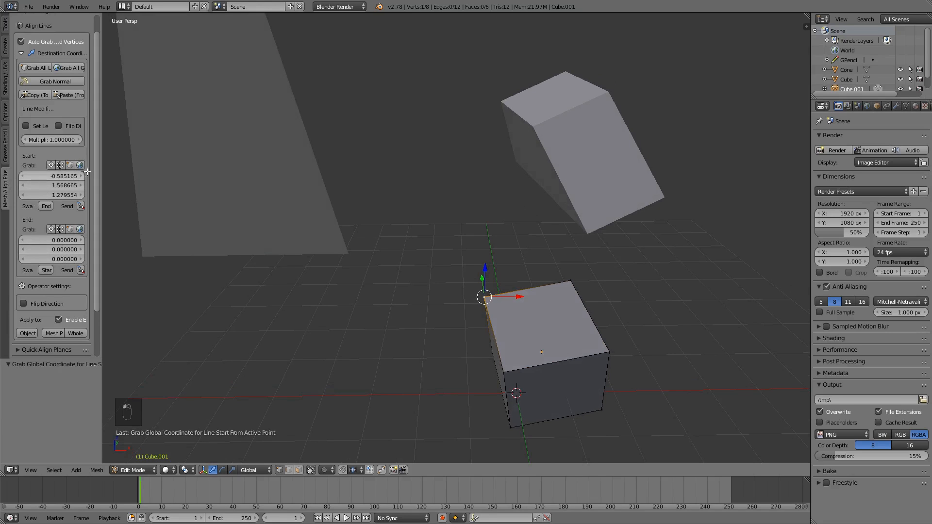
Grab the cone's base corner vertex nearest the cubes in global coordinates as the end of the destination line.
key(Tab)
right_click(270, 208)
middle_drag(270, 208, 371, 213)
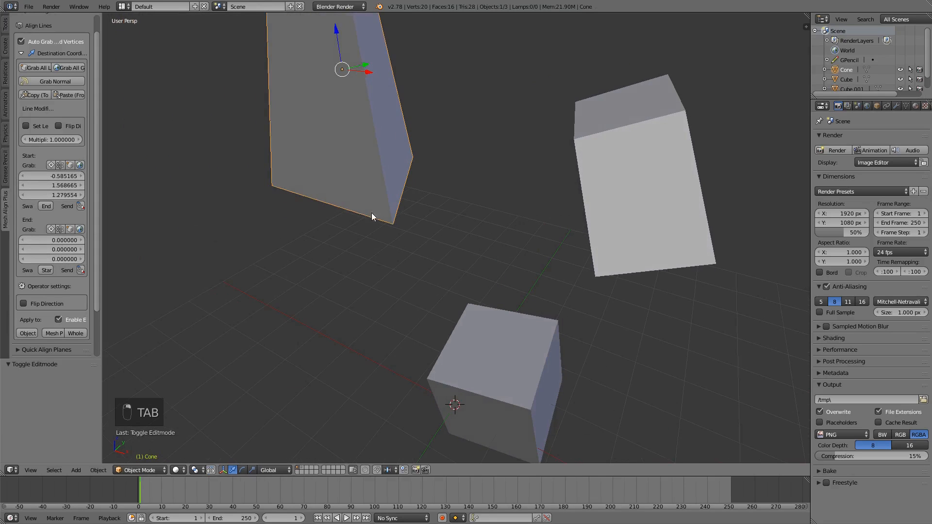
key(Tab)
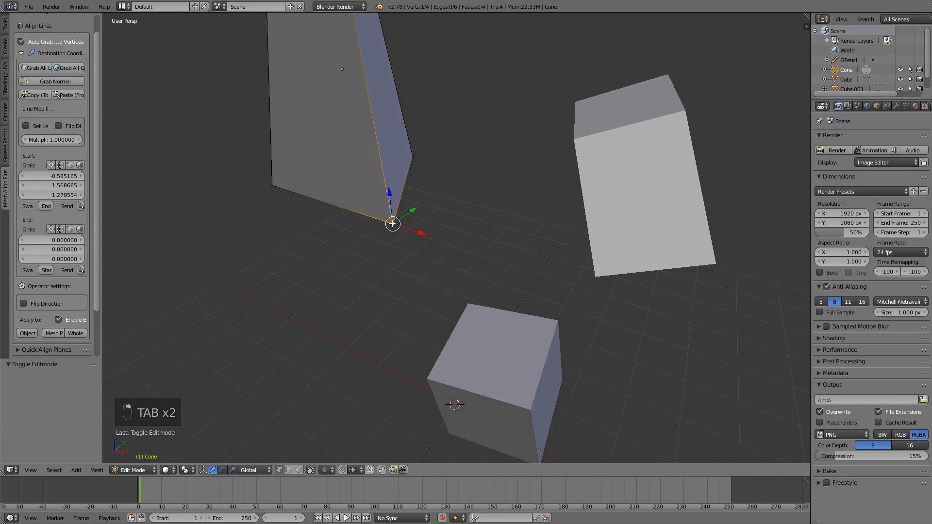
click(80, 229)
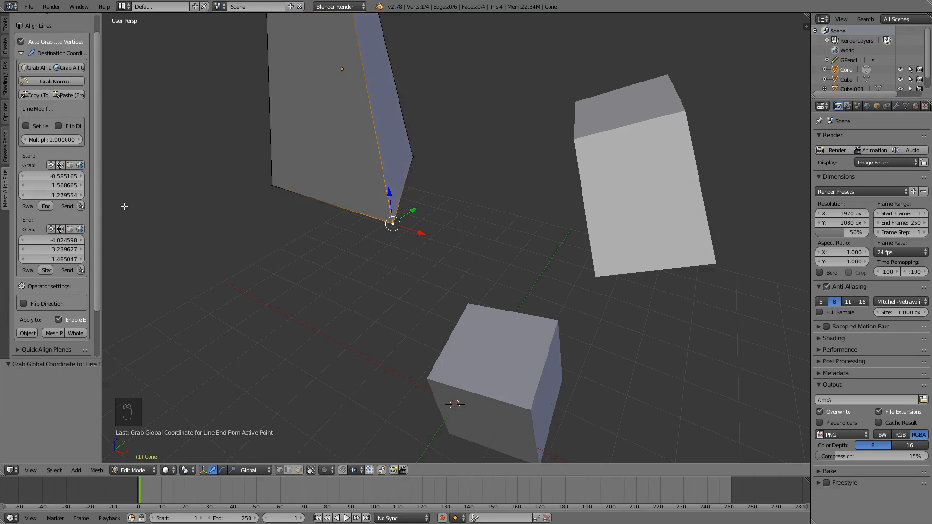
middle_drag(301, 211, 364, 202)
key(Tab)
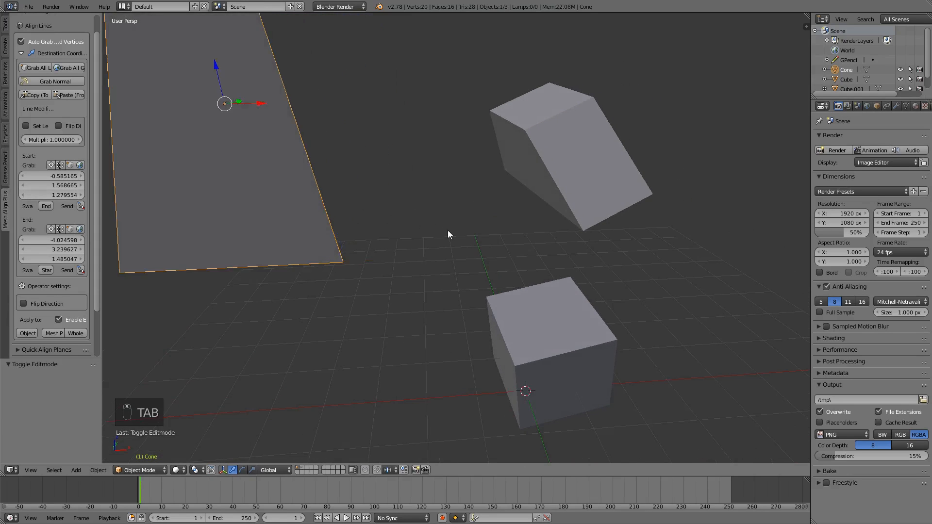
Turn off automatic source grabbing and grab the two end vertices of the skewed cube's lower edge as the source line.
middle_drag(447, 235, 409, 255)
right_click(571, 197)
key(Tab)
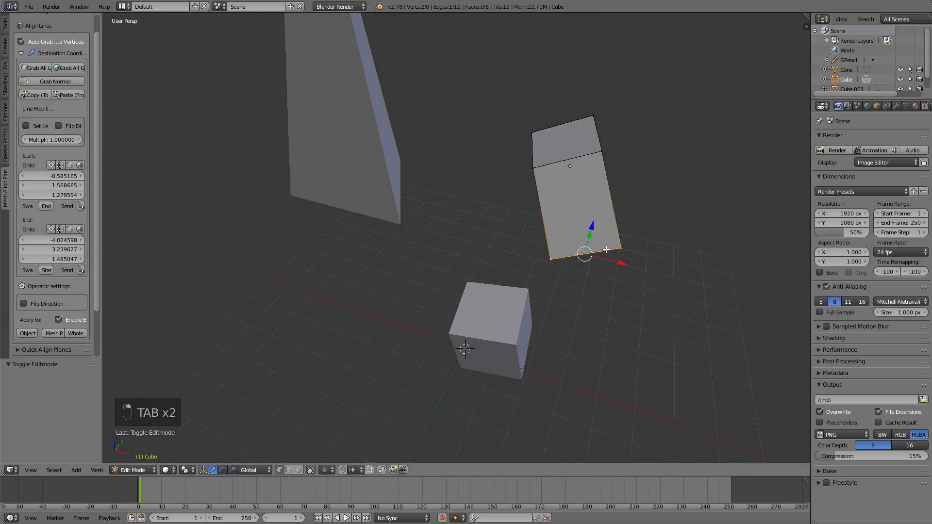
right_click(620, 250)
shift+right_click(552, 260)
scroll(83, 87, up, 2)
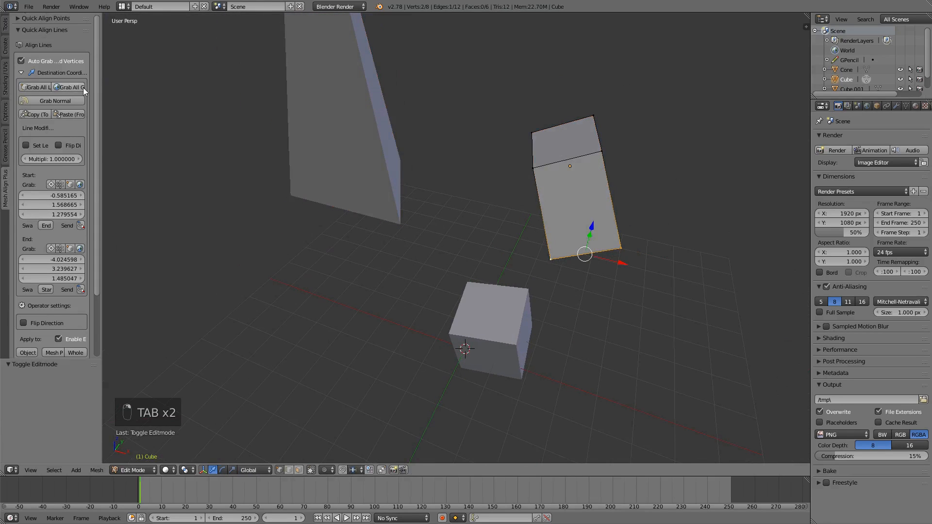
click(22, 72)
click(21, 61)
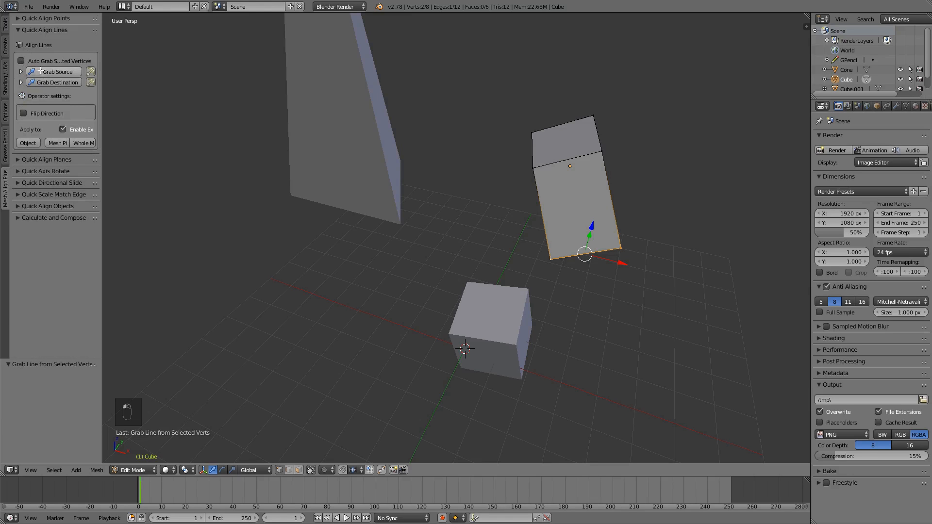
Apply Align Lines to the whole skewed cube object in Object Mode.
key(Tab)
middle_drag(497, 197, 340, 186)
click(34, 144)
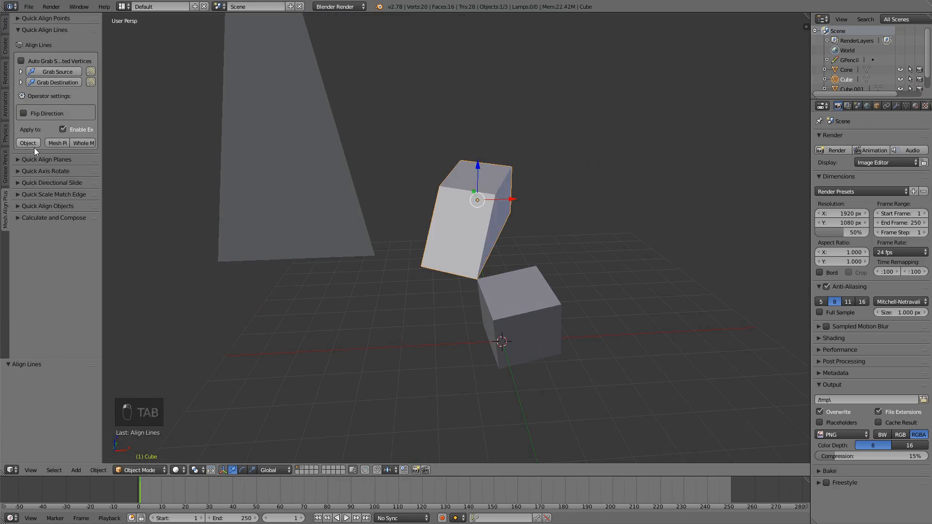
Sketch a Grease Pencil line from the cubes' shared corner to the cone's base corner, and remove the sketch layer.
middle_drag(506, 258, 466, 301)
key(d)
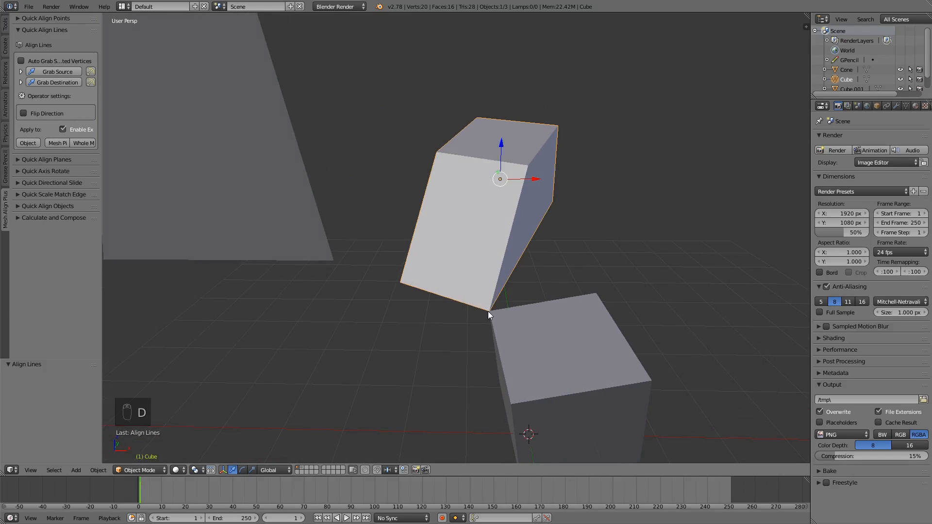
mouse_move(488, 311)
mouse_down()
mouse_move(334, 261)
mouse_move(340, 254)
mouse_up()
scroll(549, 279, down, 3)
middle_drag(564, 282, 552, 286)
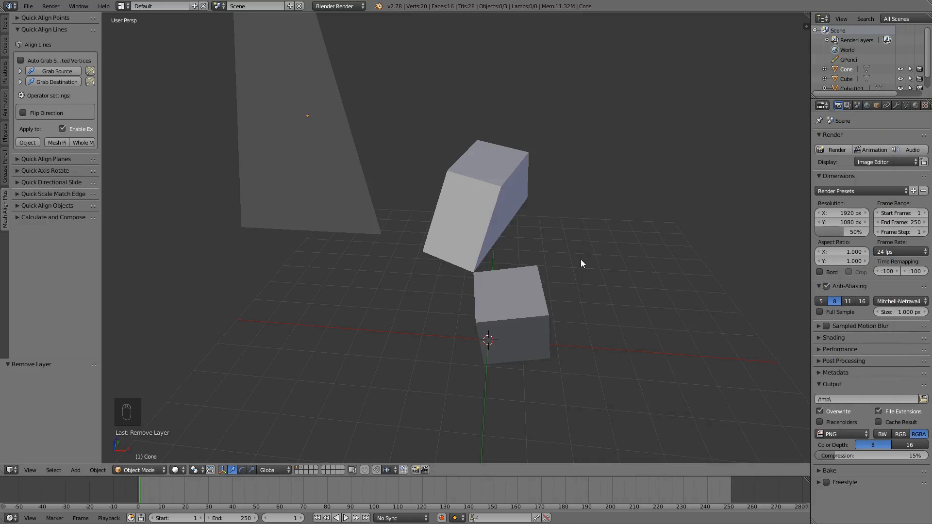
shift+middle_drag(517, 280, 561, 309)
mouse_move(486, 305)
middle_down()
mouse_move(522, 375)
mouse_move(496, 303)
middle_up()
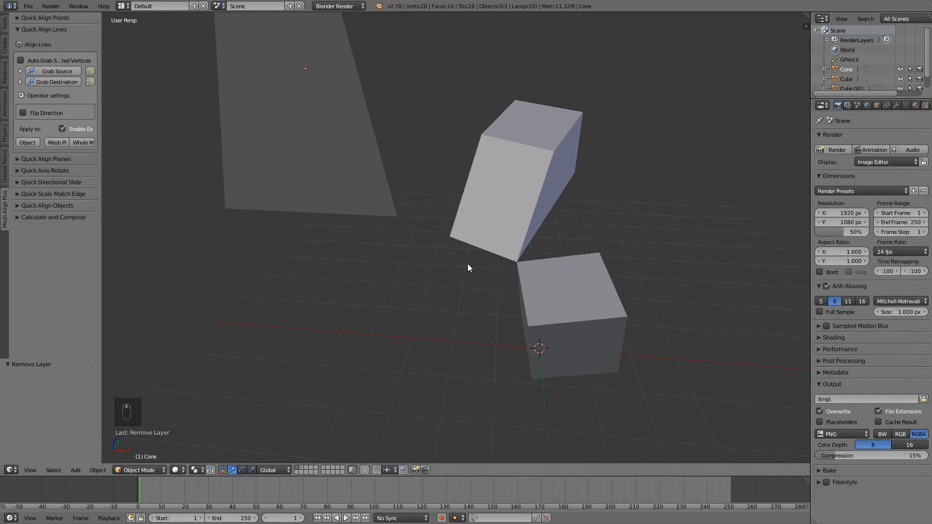
middle_drag(467, 267, 437, 290)
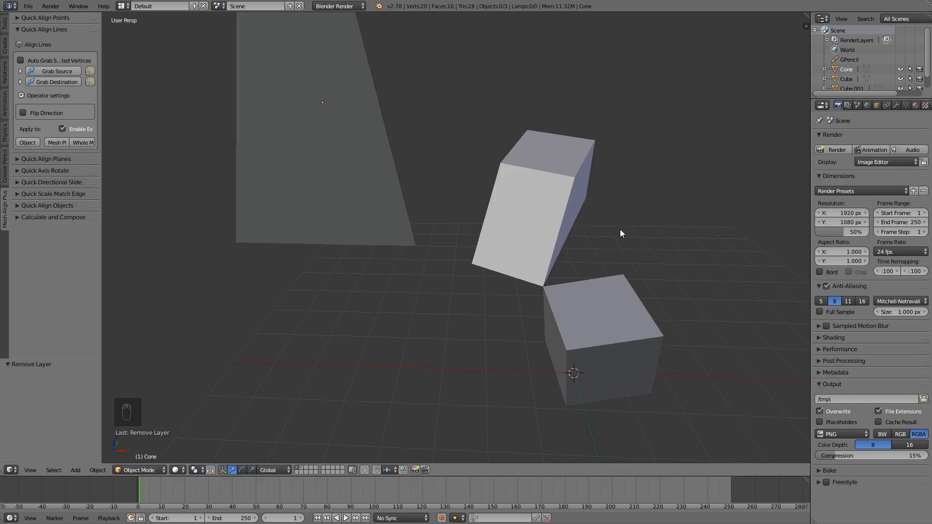
scroll(621, 230, down, 2)
scroll(491, 258, up, 1)
shift+middle_drag(491, 258, 493, 264)
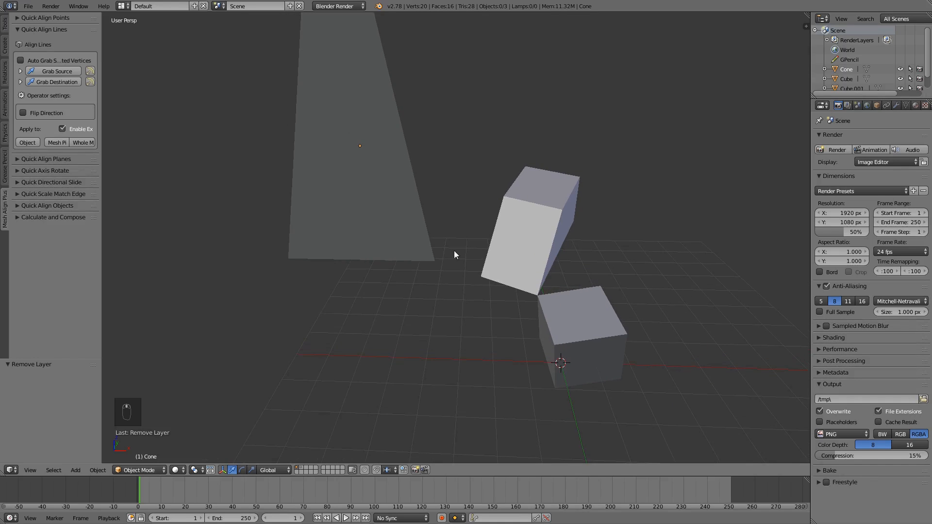
Expand the Calculate and Compose tools and collapse all the other Mesh Align Plus sections.
click(58, 219)
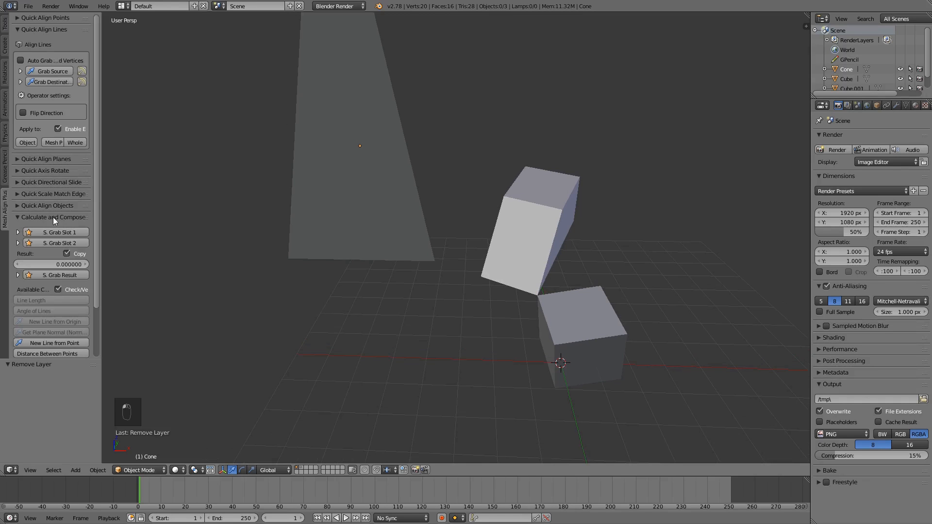
ctrl+click(52, 216)
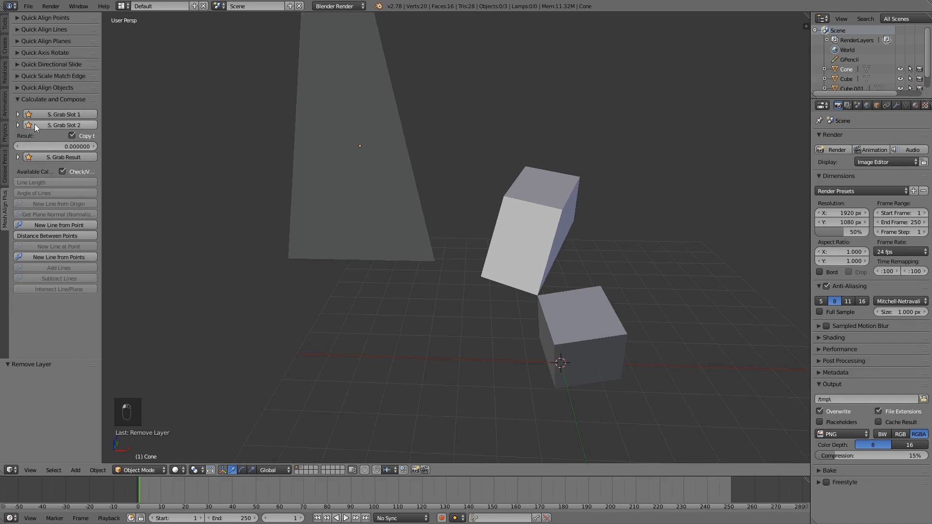
middle_drag(481, 286, 418, 302)
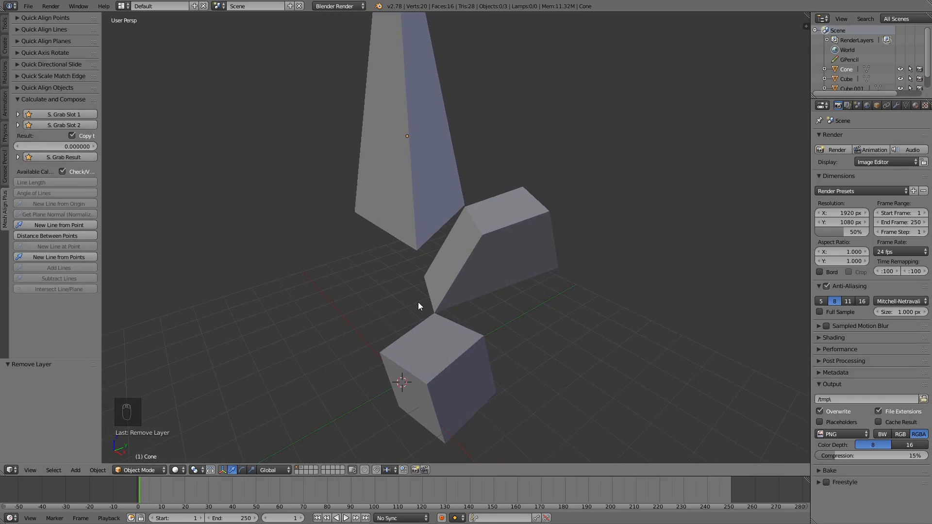
middle_drag(327, 271, 425, 287)
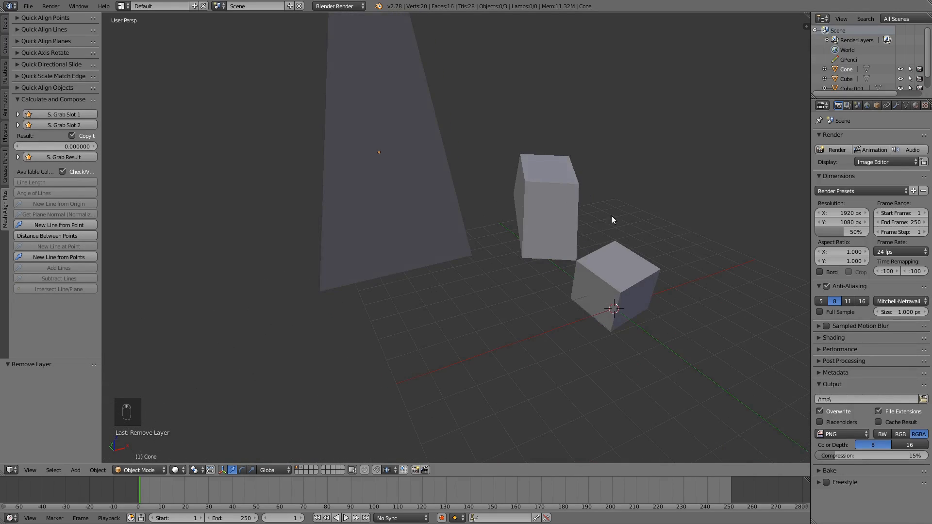
middle_drag(561, 273, 450, 251)
scroll(534, 281, up, 3)
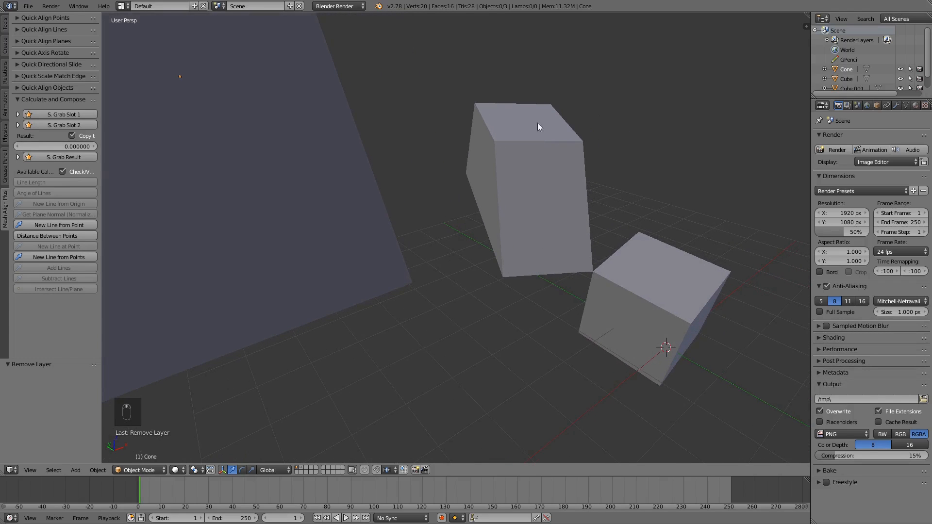